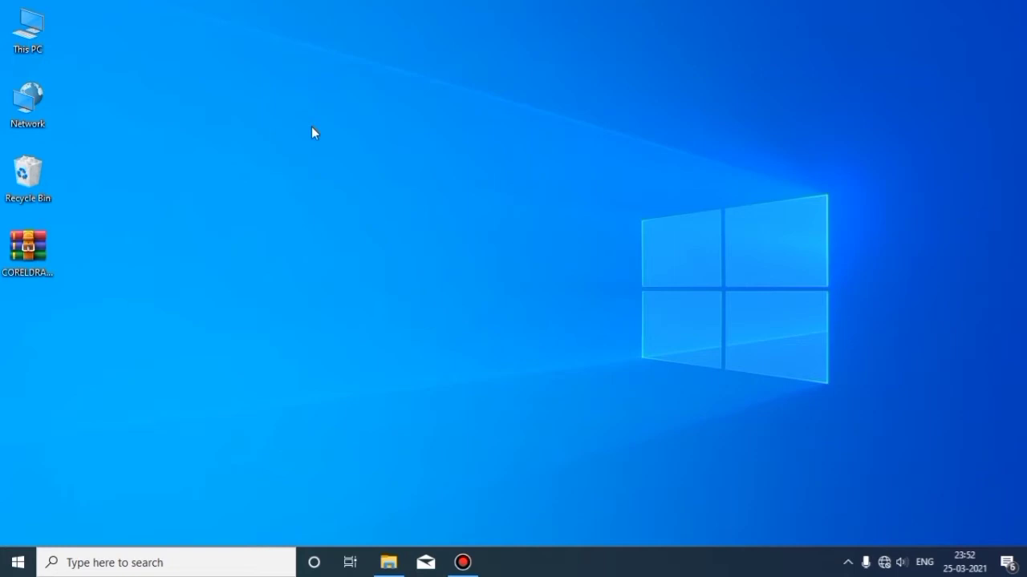
# Open Windows Security from the tray to the Virus & threat protection page
pyautogui.click(849, 563)
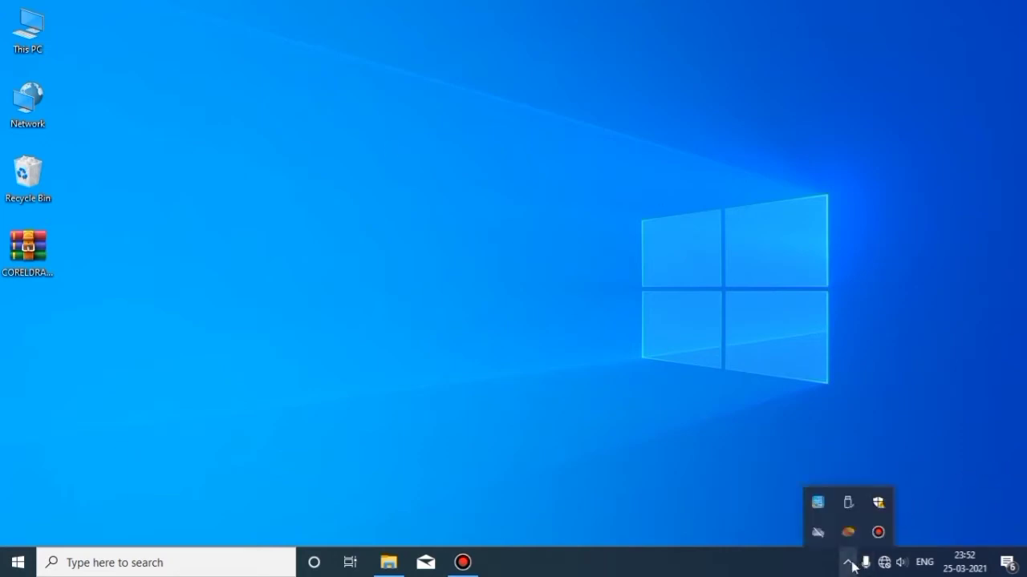
pyautogui.click(880, 504)
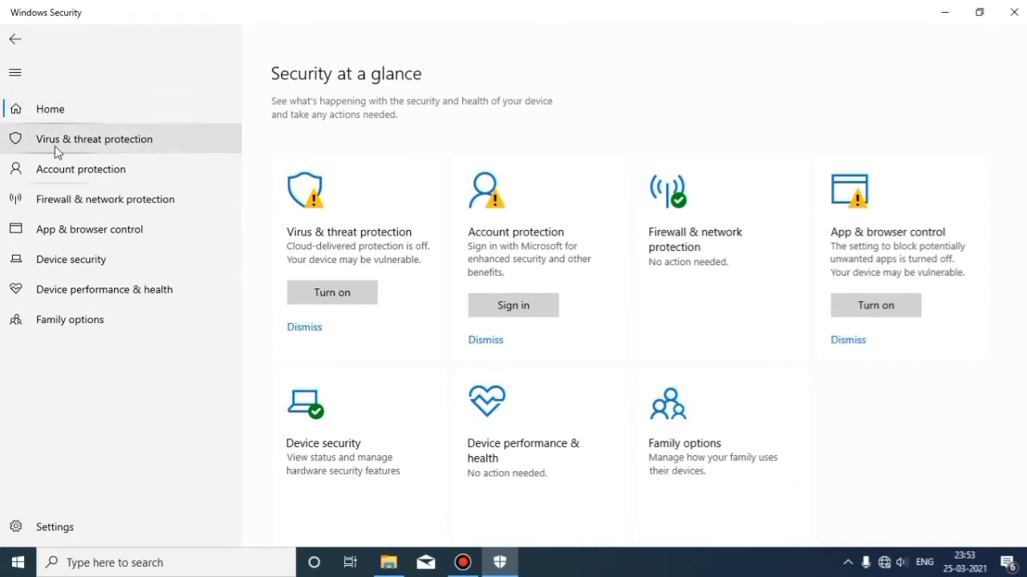
pyautogui.click(54, 145)
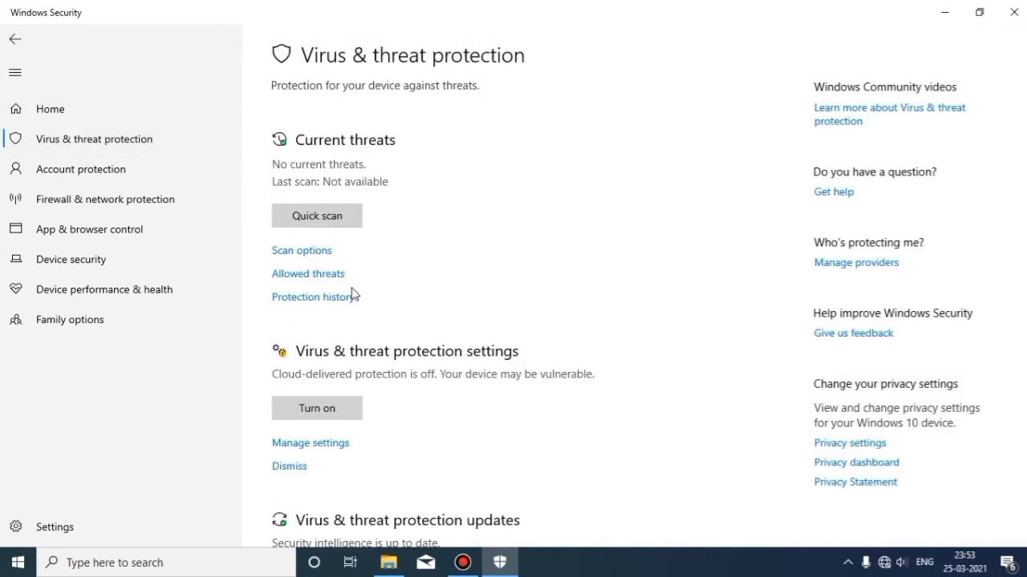
pyautogui.scroll(-3, 351, 293)
# Turn Real-time protection off under Manage settings and close Windows Security
pyautogui.click(298, 210)
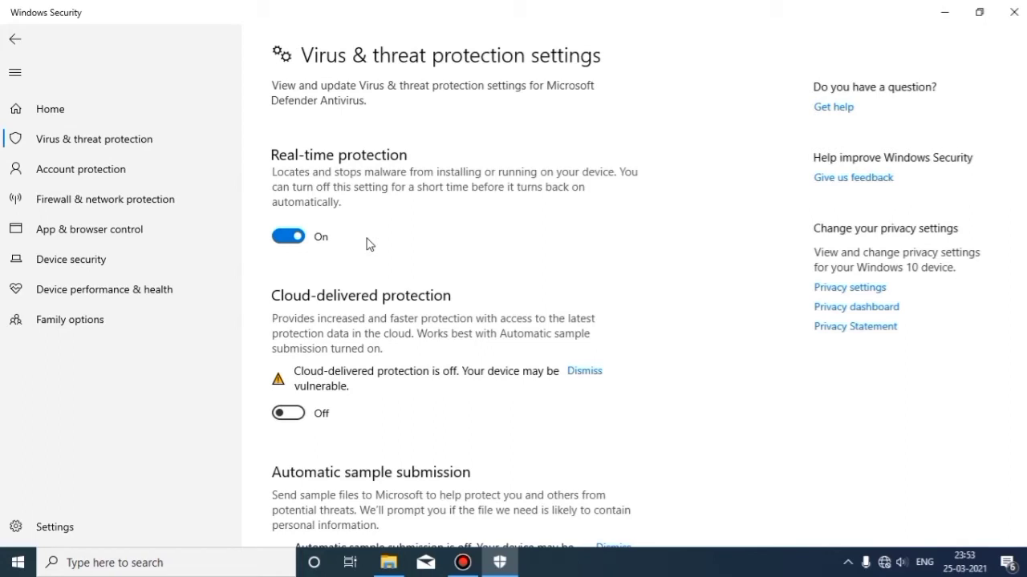
pyautogui.click(290, 237)
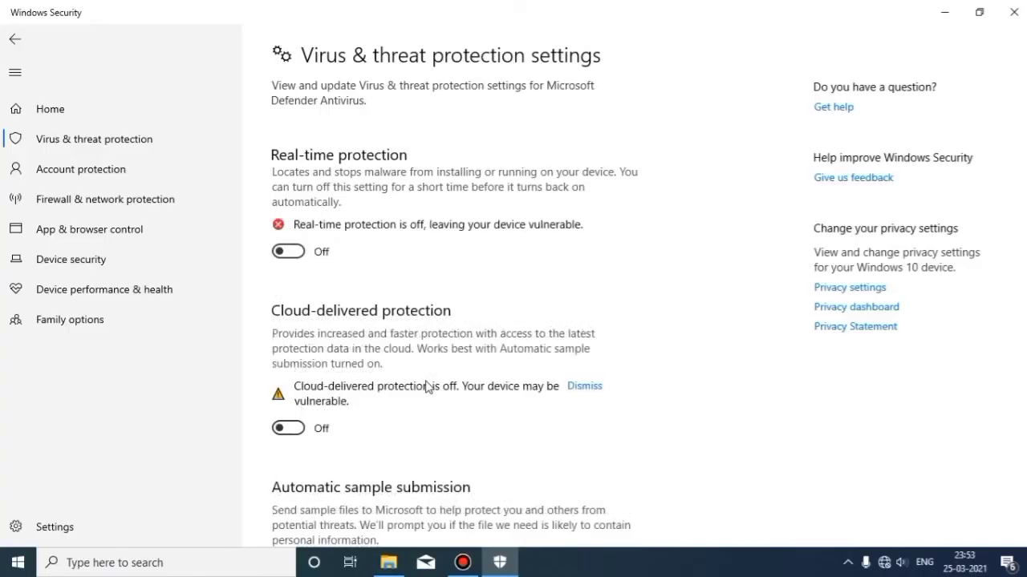
pyautogui.click(1013, 13)
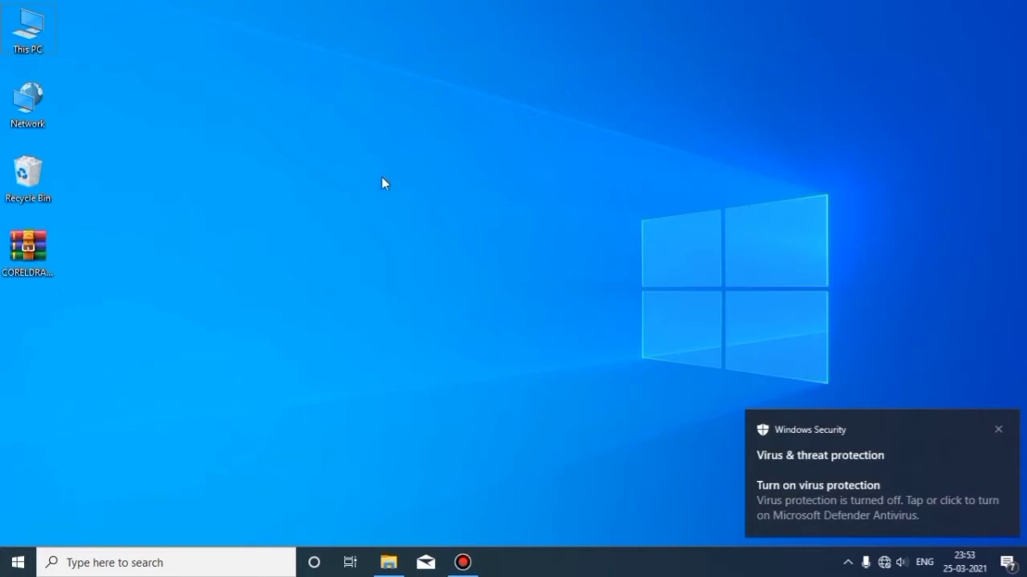
pyautogui.rightClick(346, 142)
# Extract the CorelDRAW archive to its default folder with WinRAR and move the folder top-left
pyautogui.click(406, 183)
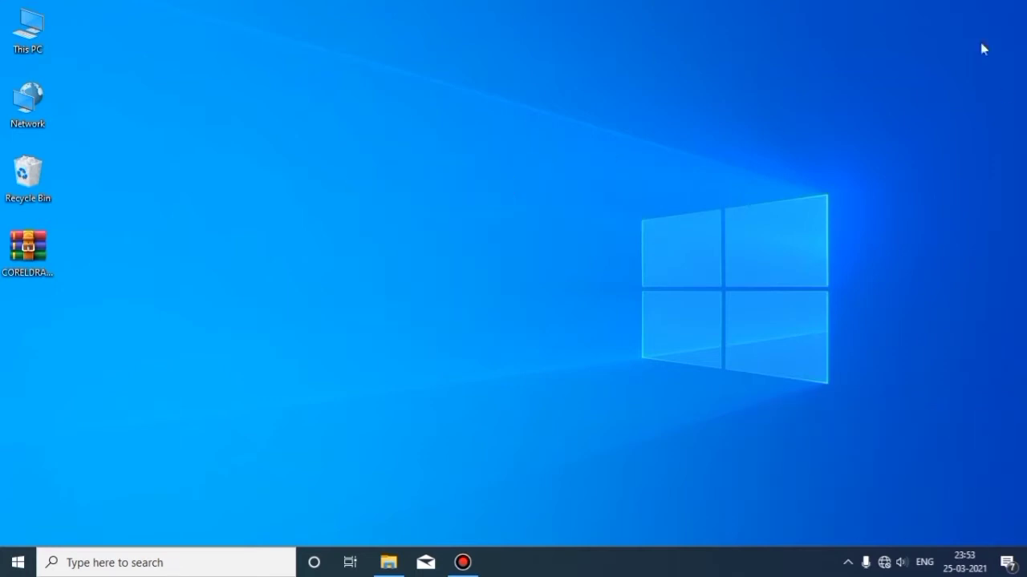
pyautogui.rightClick(33, 245)
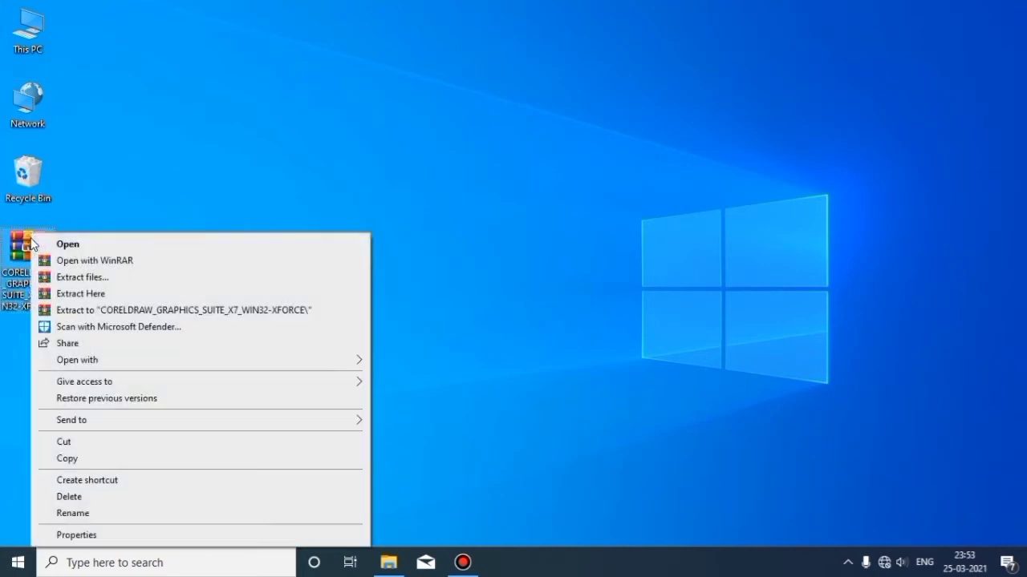
pyautogui.click(90, 281)
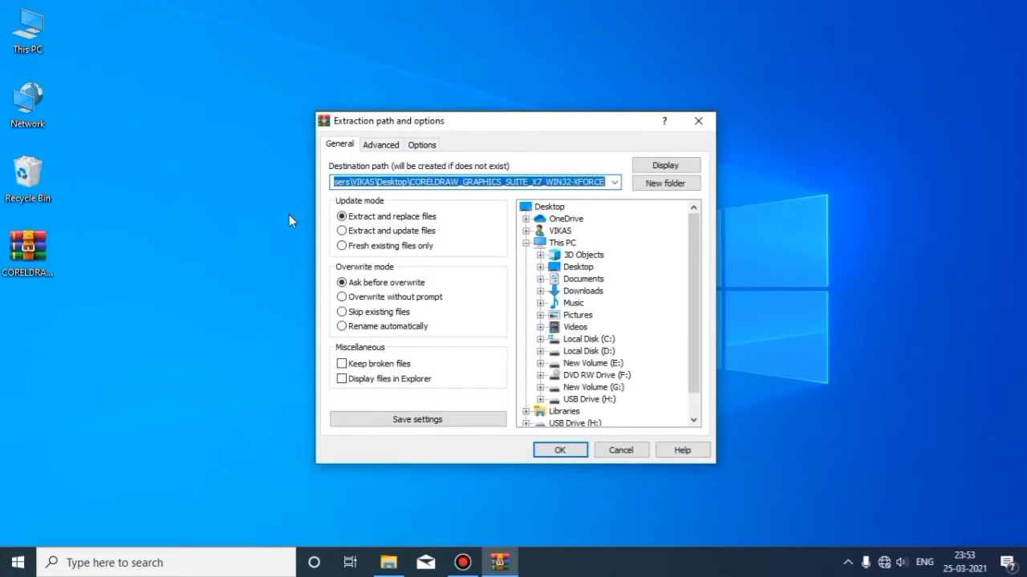
pyautogui.click(560, 451)
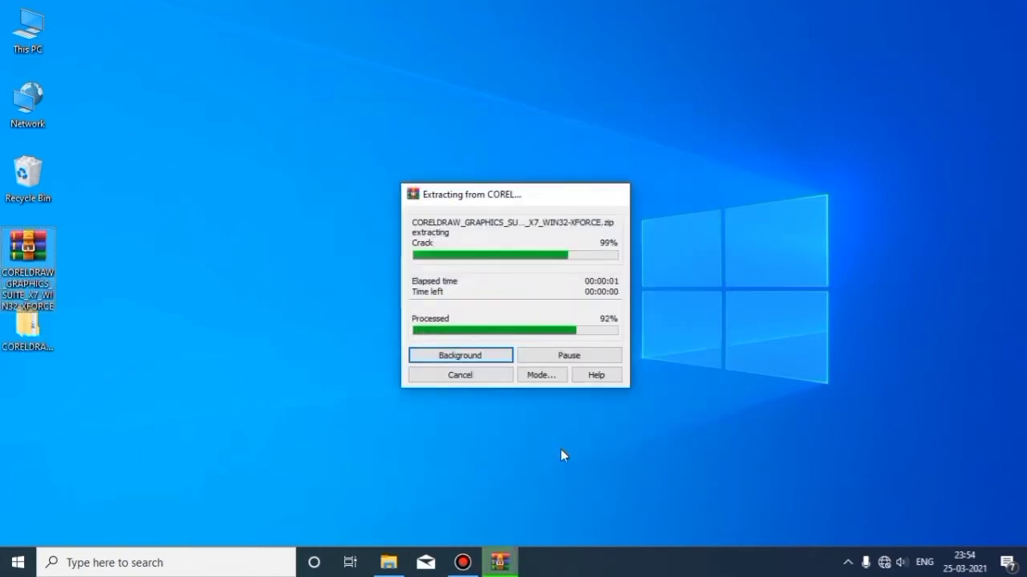
pyautogui.moveTo(27, 325); pyautogui.dragTo(145, 90)
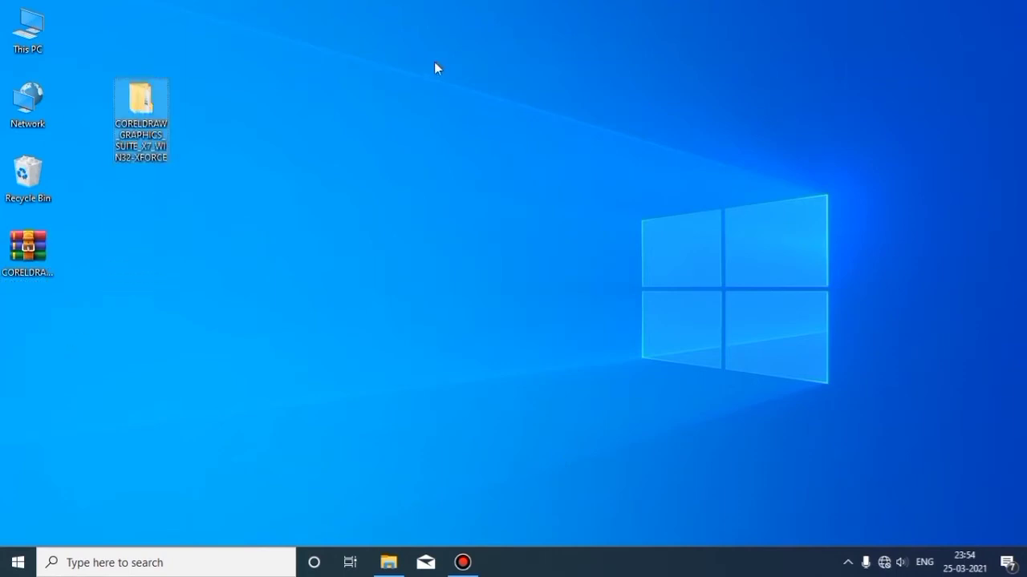
pyautogui.rightClick(434, 62)
pyautogui.click(497, 105)
# Browse into the extracted CorelDRAW folders, check Crack, and run the installer as administrator
pyautogui.doubleClick(142, 107)
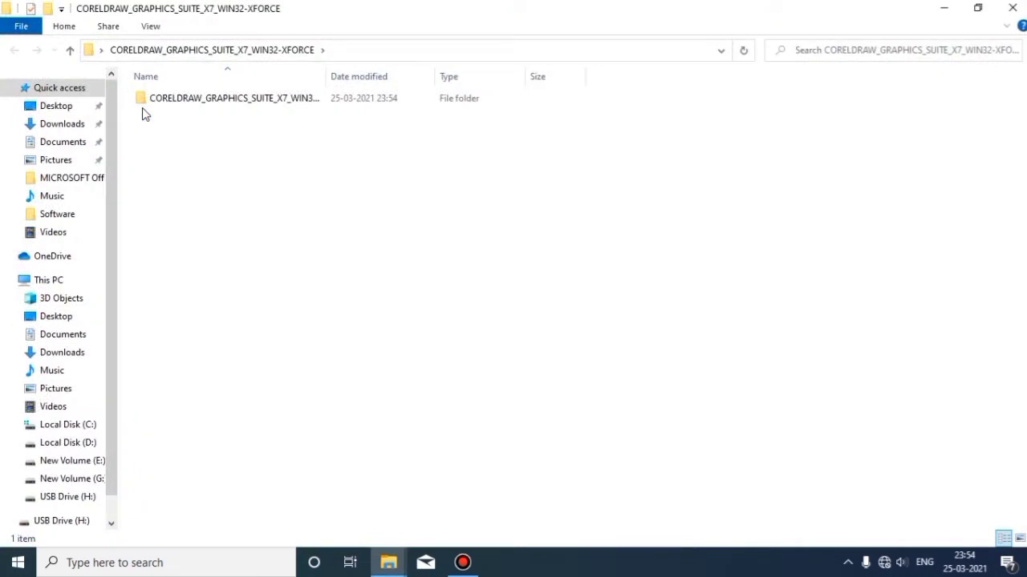
pyautogui.doubleClick(183, 97)
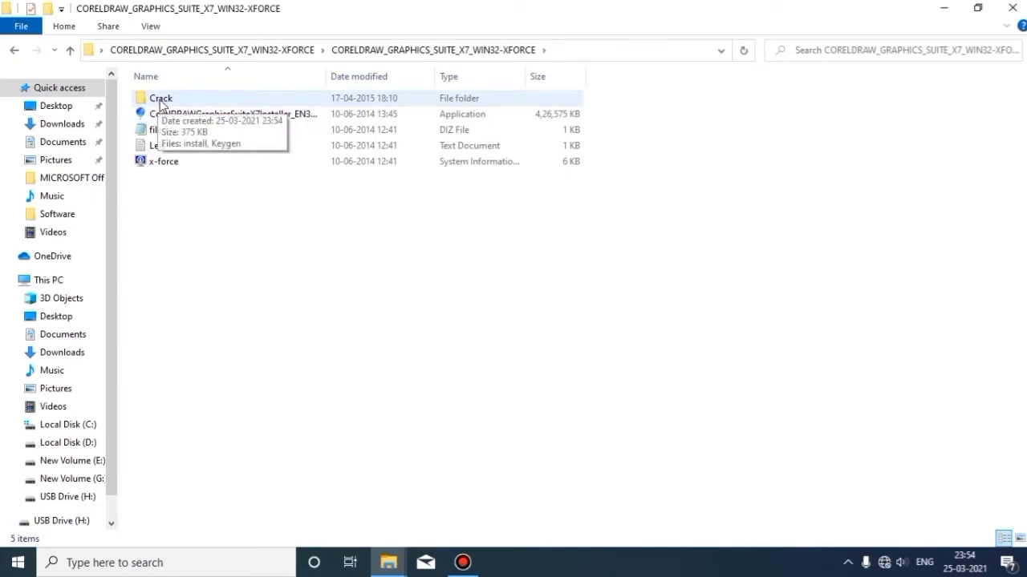
pyautogui.doubleClick(161, 101)
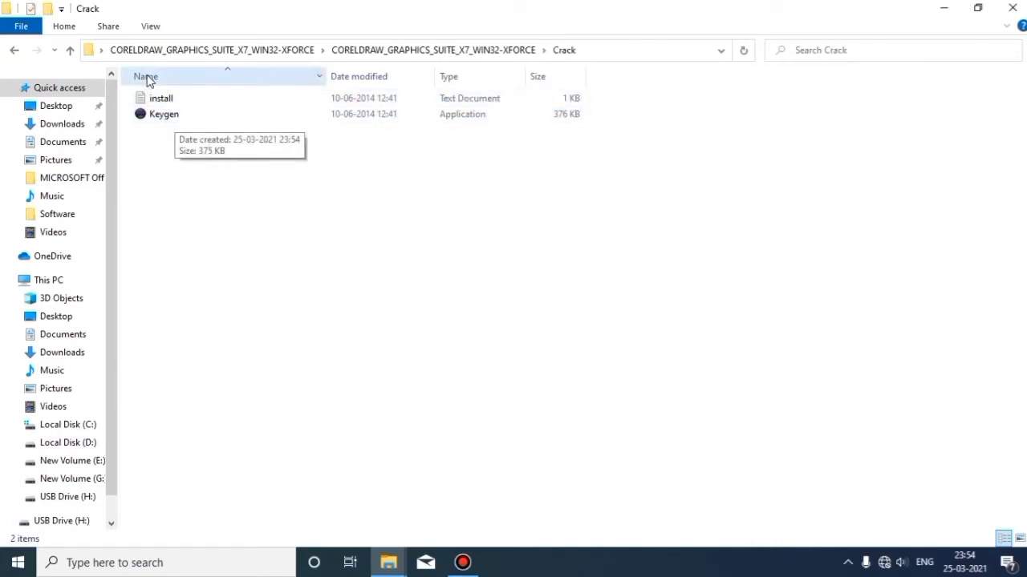
pyautogui.click(15, 51)
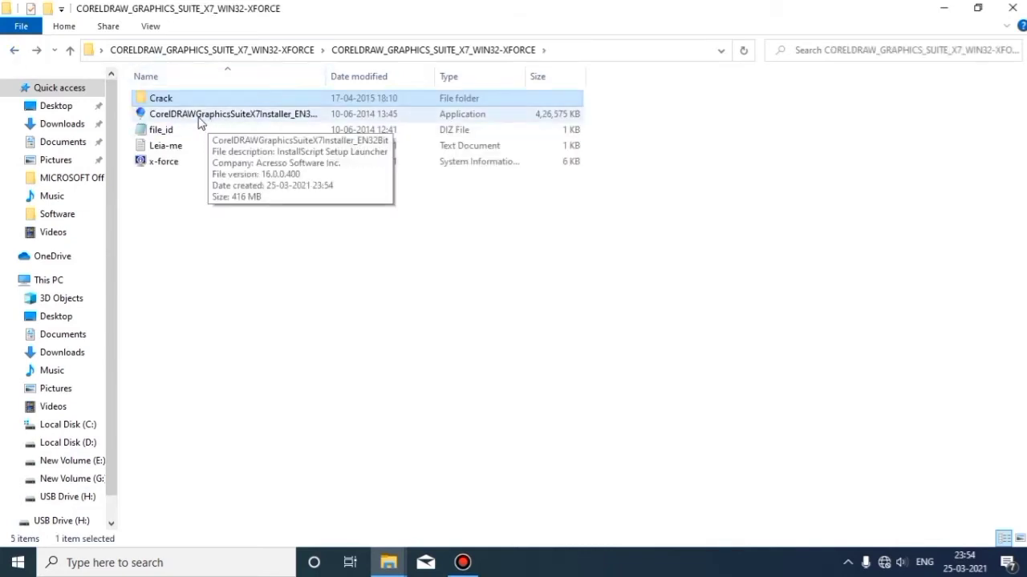
pyautogui.rightClick(170, 121)
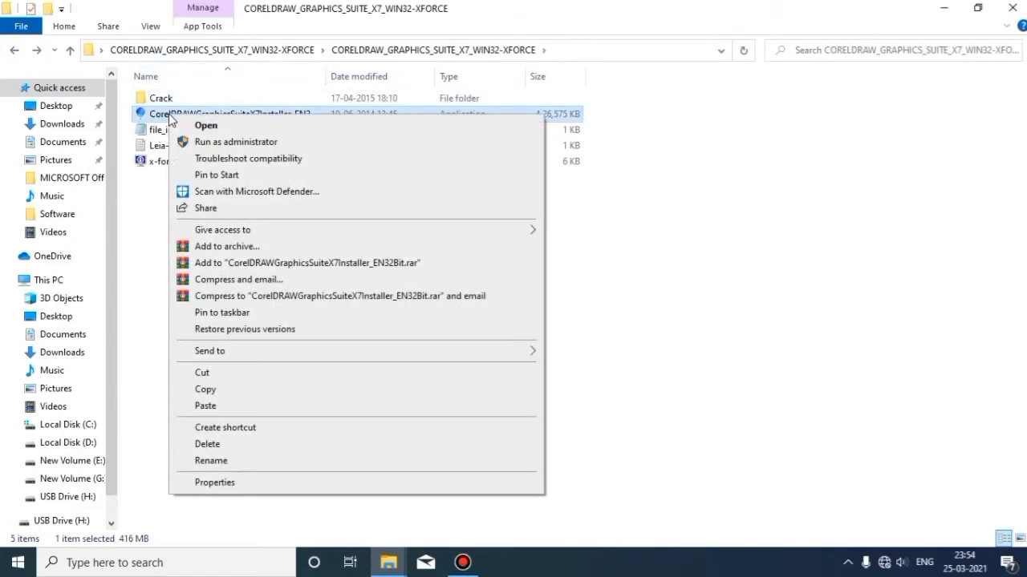
pyautogui.click(212, 142)
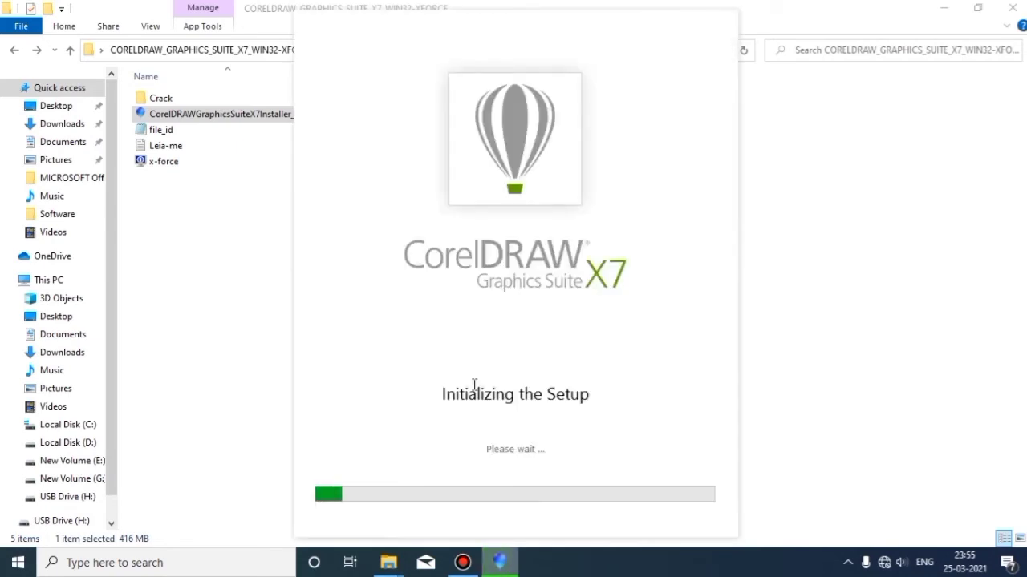
# Minimize Explorer, accept the license agreement terms, and continue past the license page
pyautogui.click(944, 8)
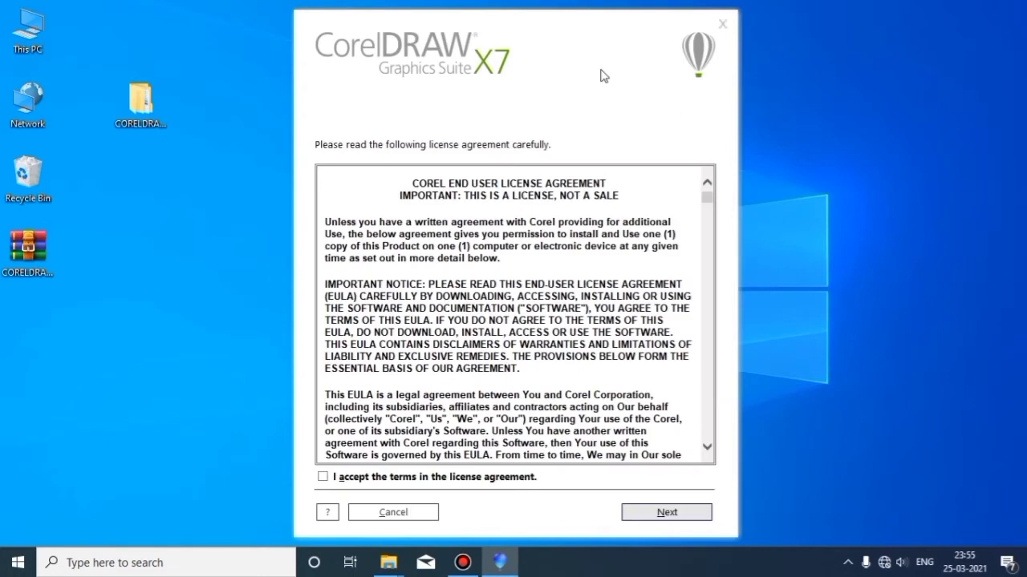
pyautogui.moveTo(561, 21); pyautogui.dragTo(563, 15)
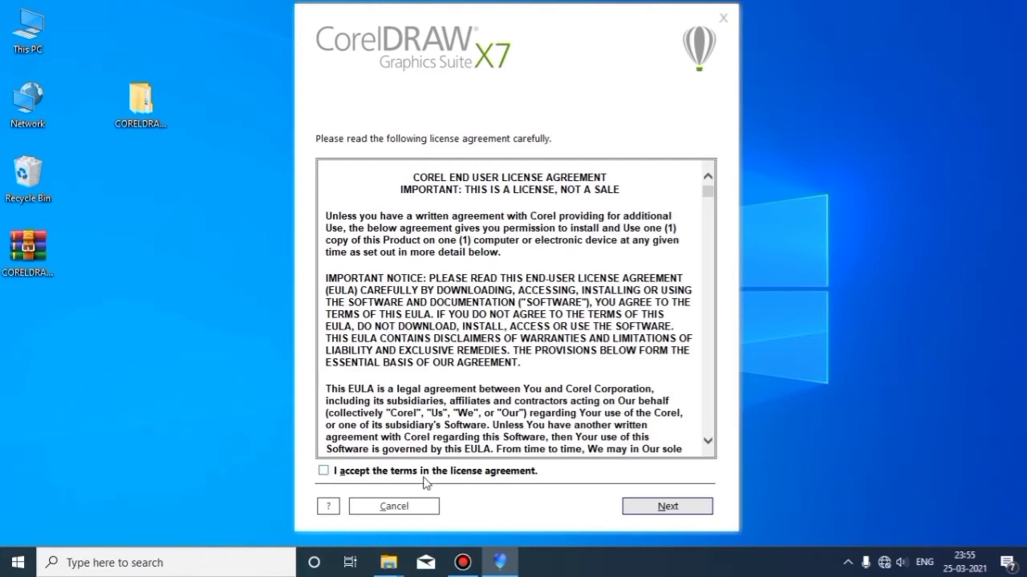
pyautogui.click(323, 471)
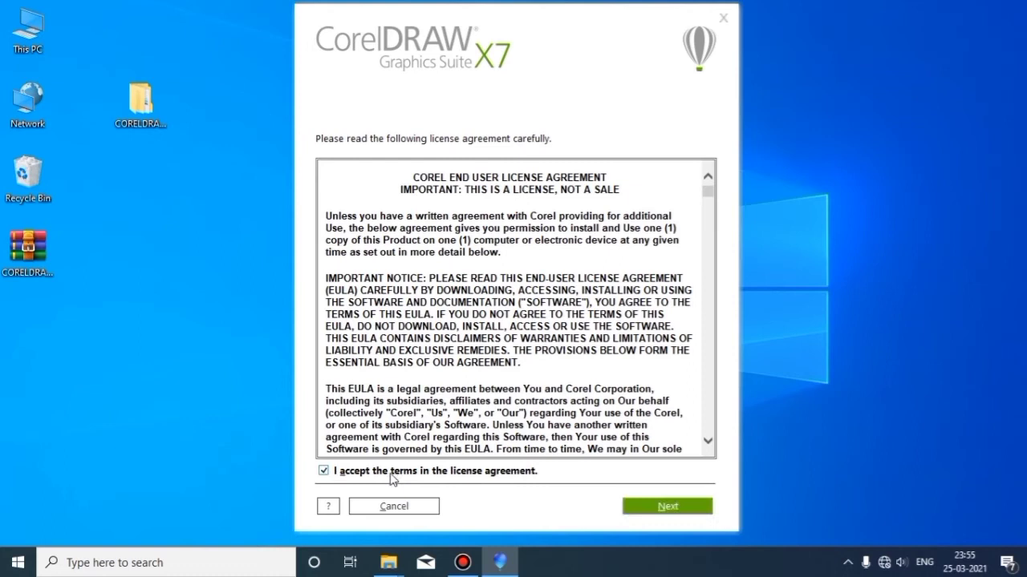
pyautogui.click(666, 507)
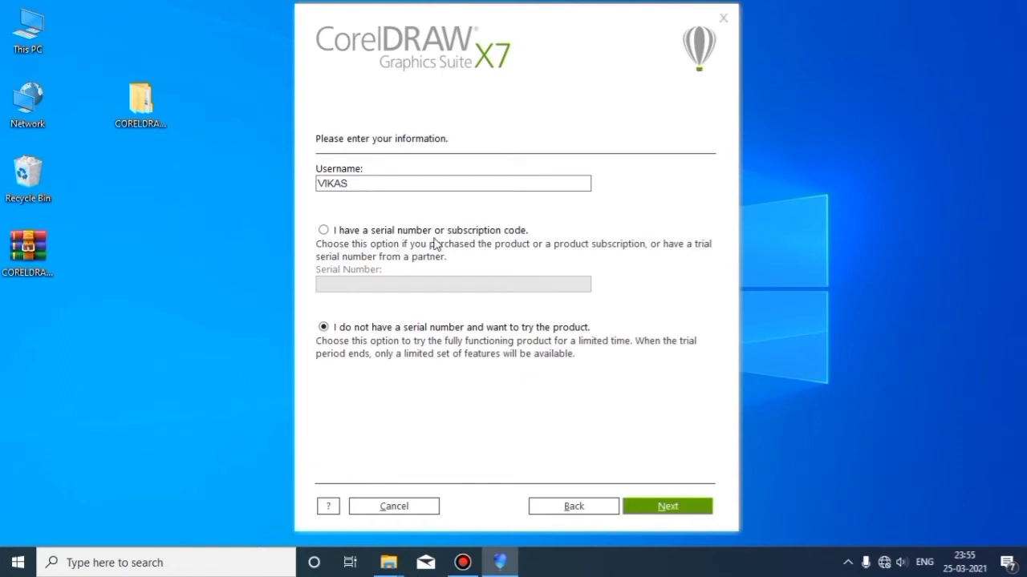
# Choose serial-number entry, then open Keygen from the Crack folder and minimize Explorer
pyautogui.click(323, 231)
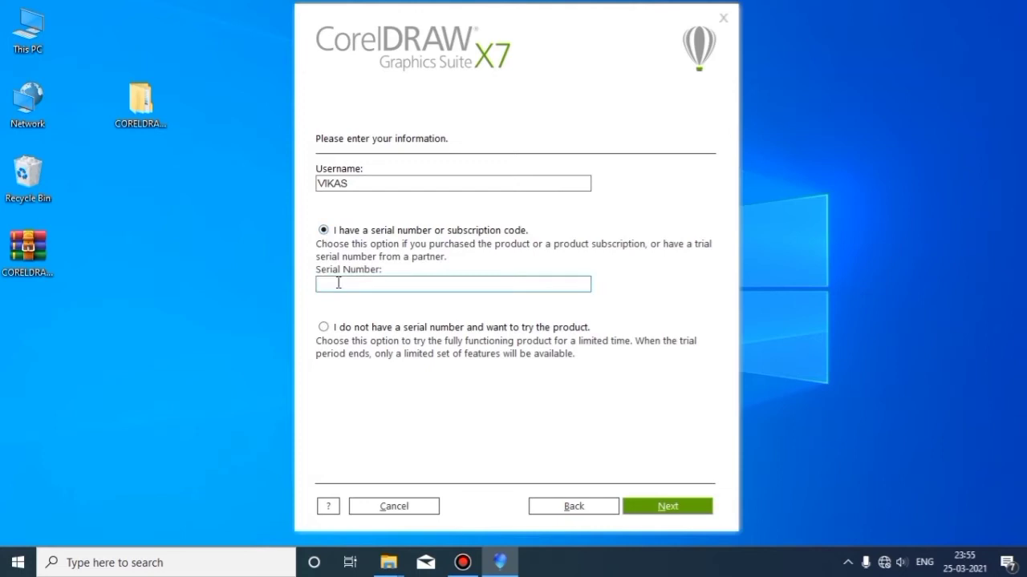
pyautogui.moveTo(390, 561)
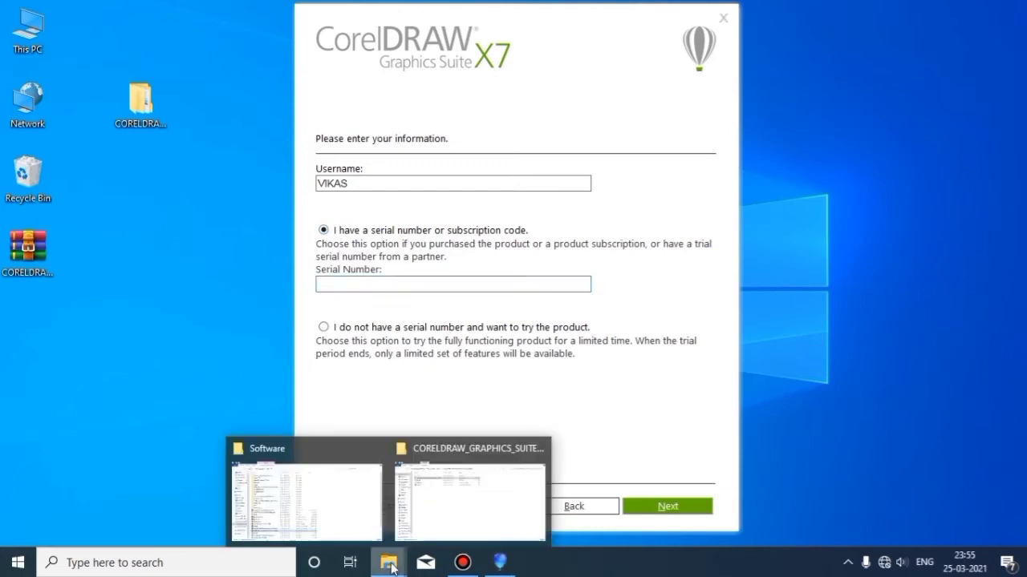
pyautogui.click(449, 525)
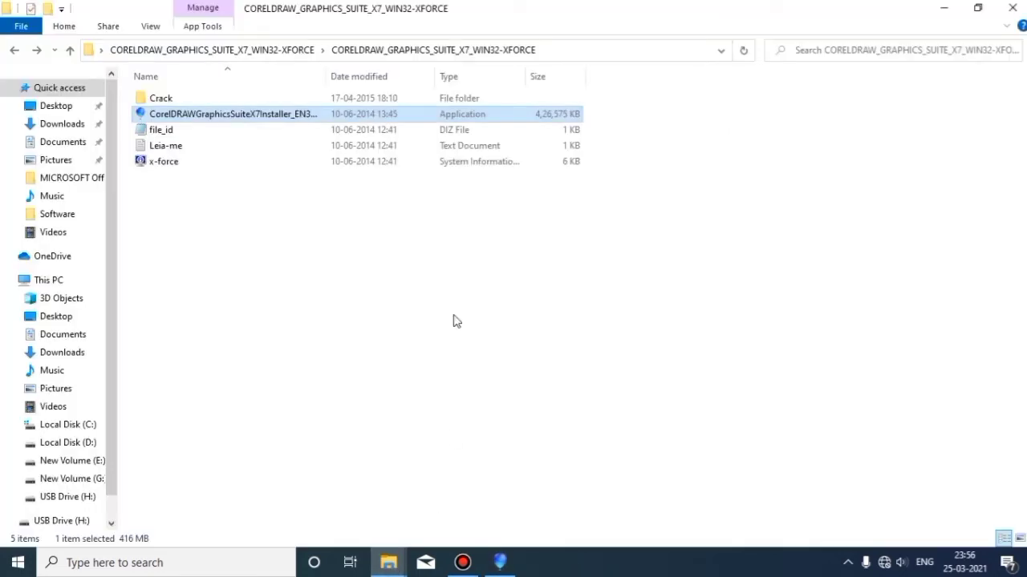
pyautogui.doubleClick(166, 100)
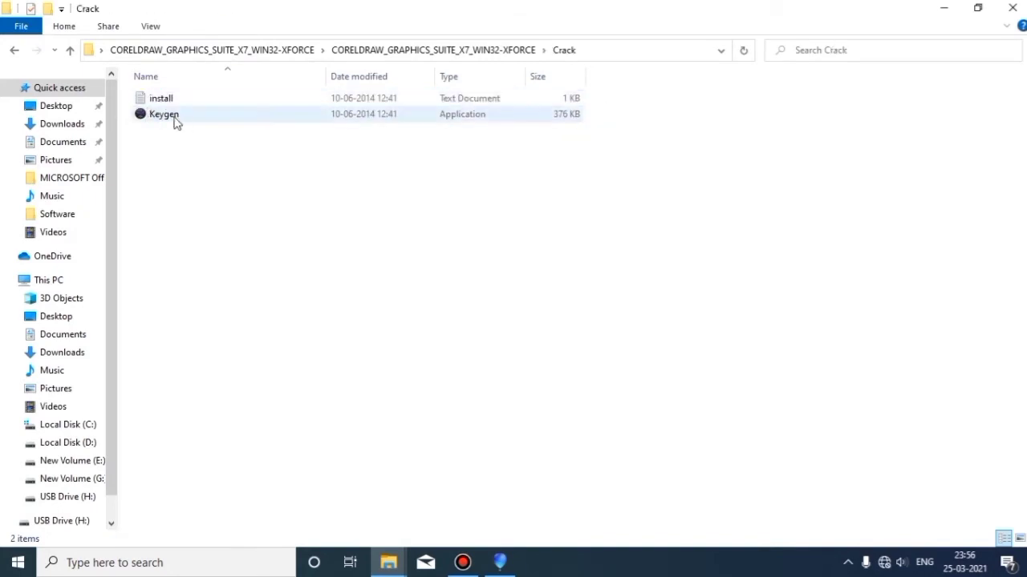
pyautogui.rightClick(160, 119)
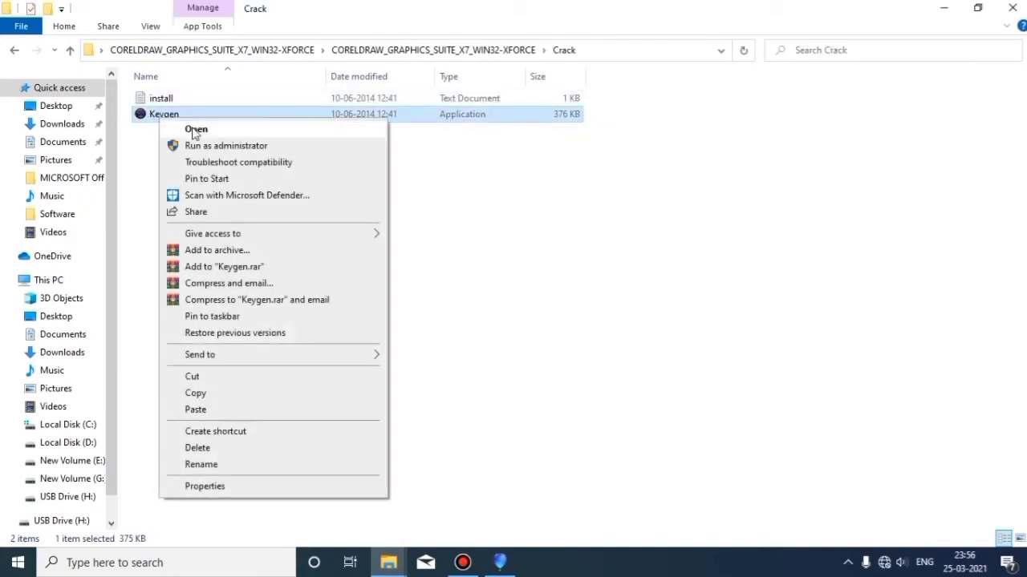
pyautogui.click(193, 131)
pyautogui.click(943, 9)
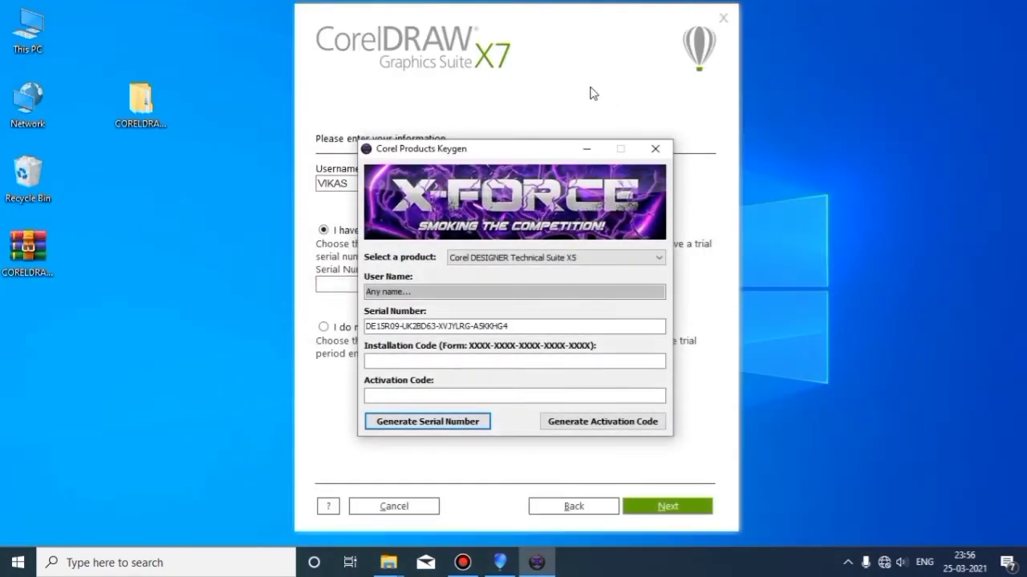
# Place the installer left and the keygen right, and select CorelDRAW Graphics Suite X7
pyautogui.moveTo(554, 17); pyautogui.dragTo(406, 14)
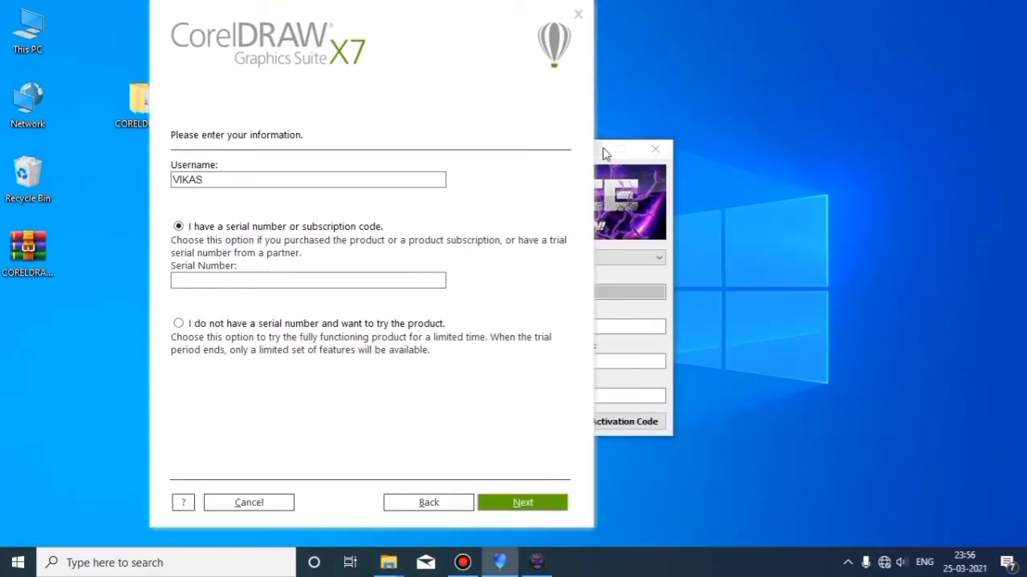
pyautogui.click(609, 157)
pyautogui.moveTo(531, 150); pyautogui.dragTo(799, 117)
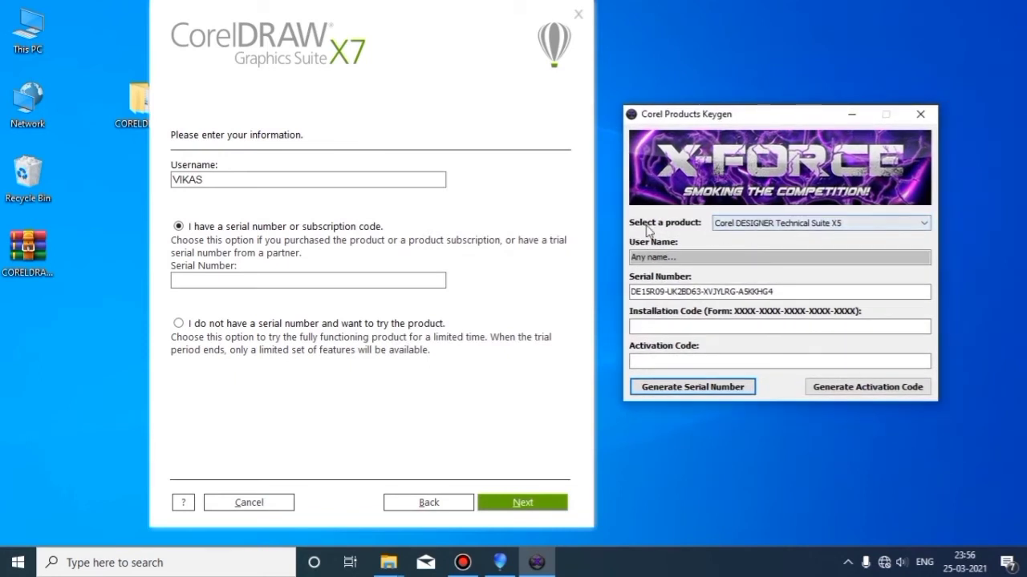
pyautogui.click(762, 225)
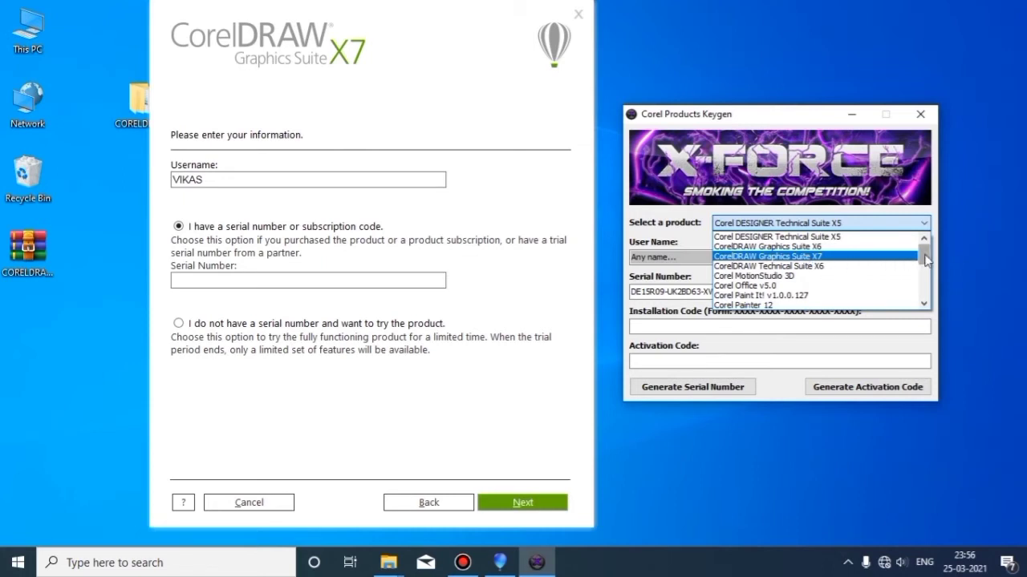
pyautogui.moveTo(924, 259); pyautogui.dragTo(926, 292)
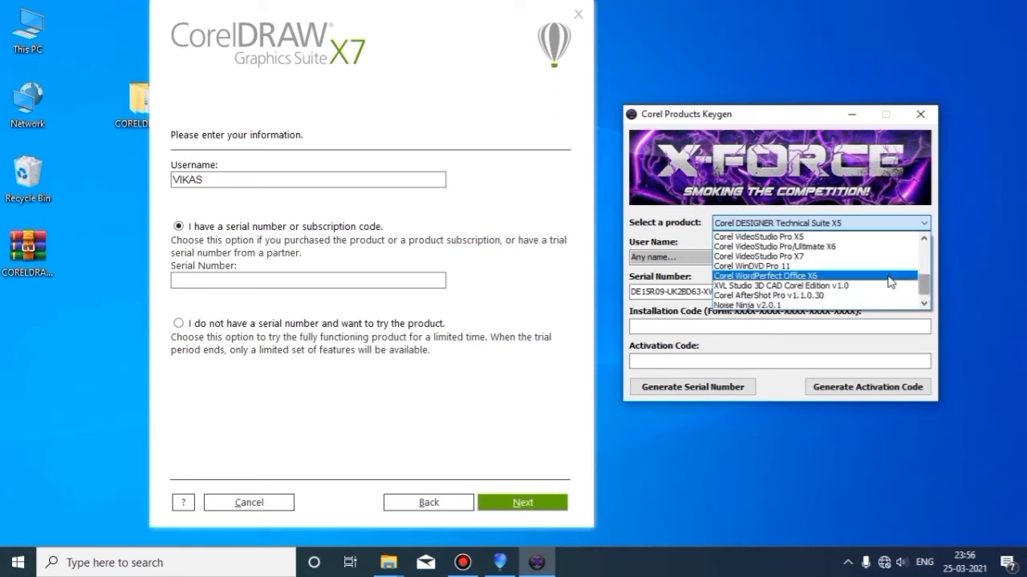
pyautogui.scroll(1, 778, 264)
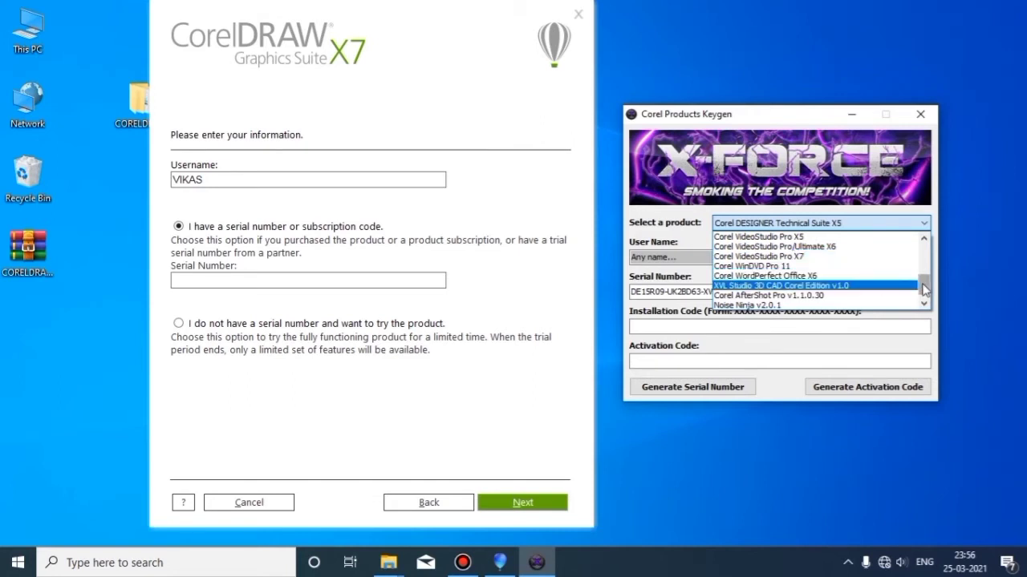
pyautogui.moveTo(925, 289); pyautogui.dragTo(924, 254)
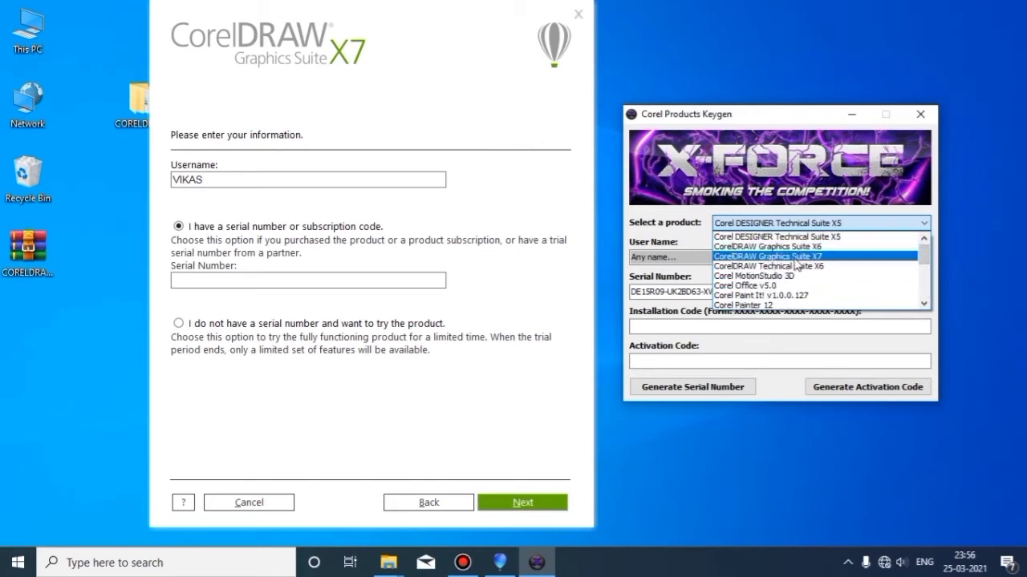
pyautogui.click(773, 257)
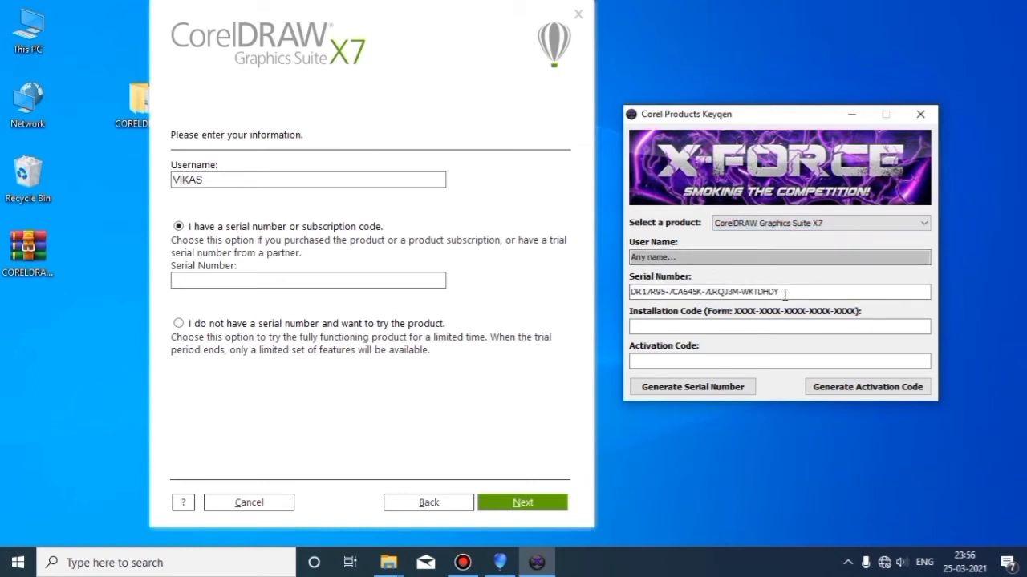
# Copy the generated serial number and paste it into the installer's Serial Number field
pyautogui.moveTo(785, 294); pyautogui.dragTo(641, 292)
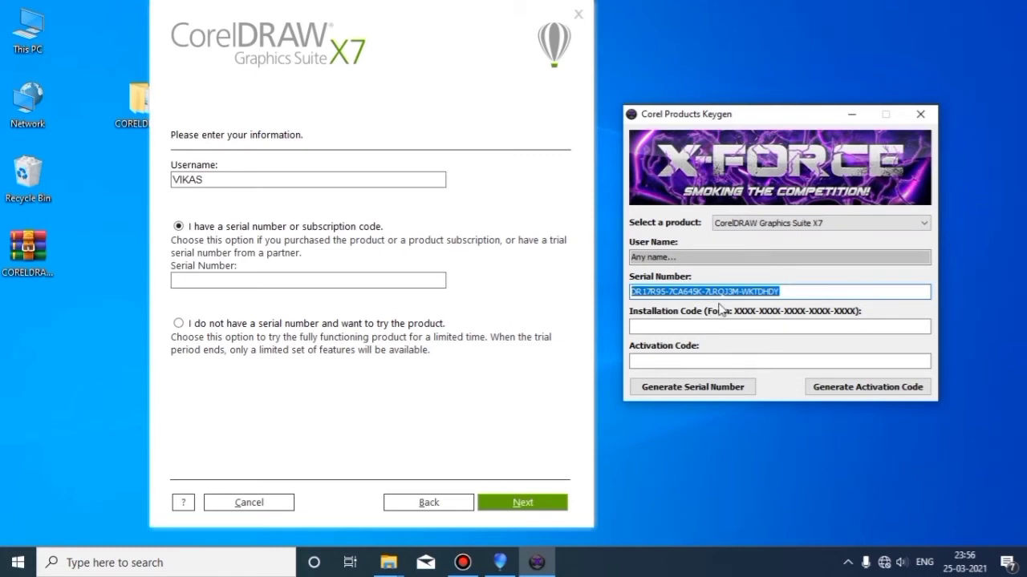
pyautogui.click(243, 282)
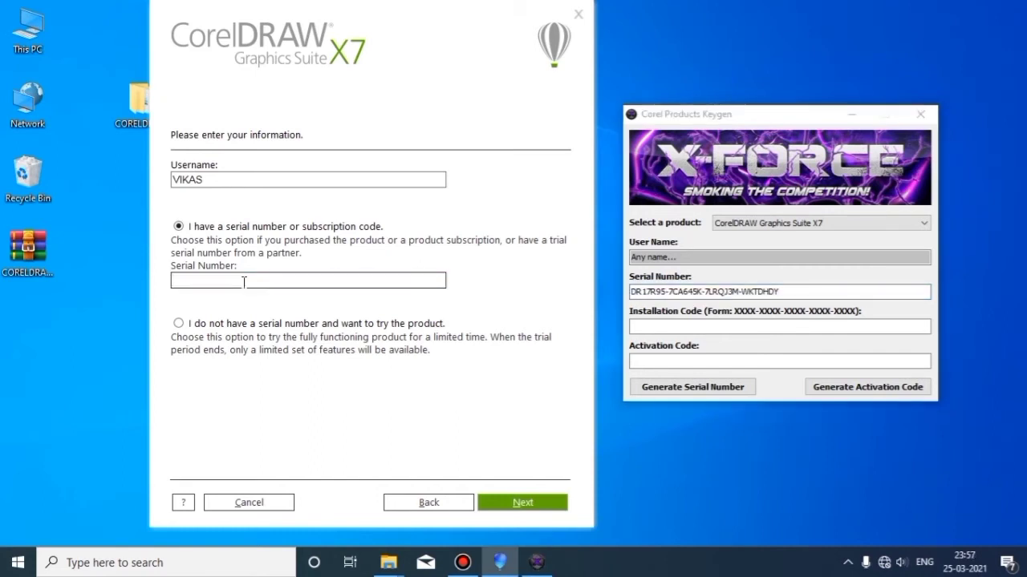
pyautogui.hotkey('ctrl', 'v')
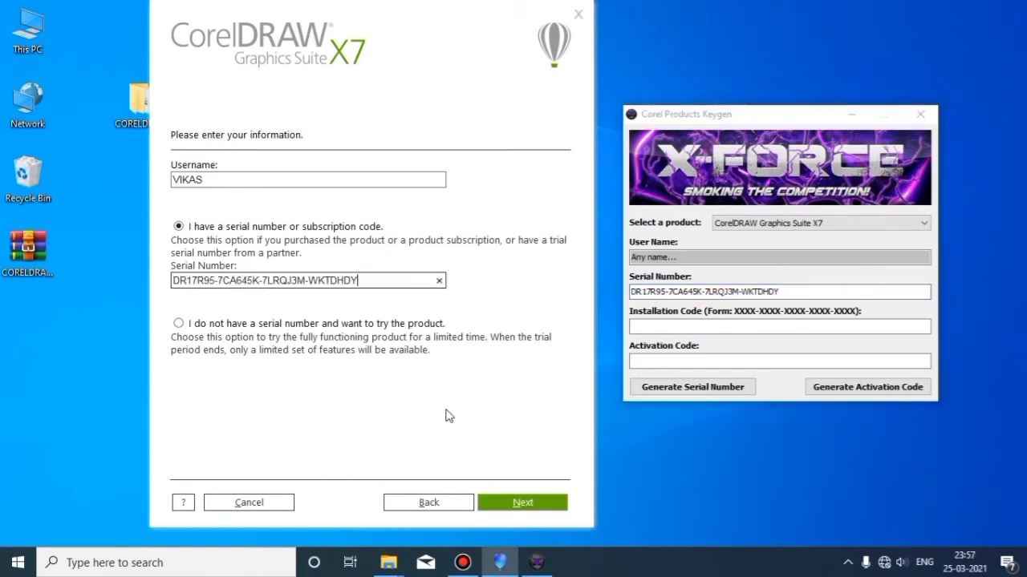
# Choose Custom Installation and deselect Font Navigator, CAPTURE, CONNECT and PHOTO-PAINT
pyautogui.click(498, 511)
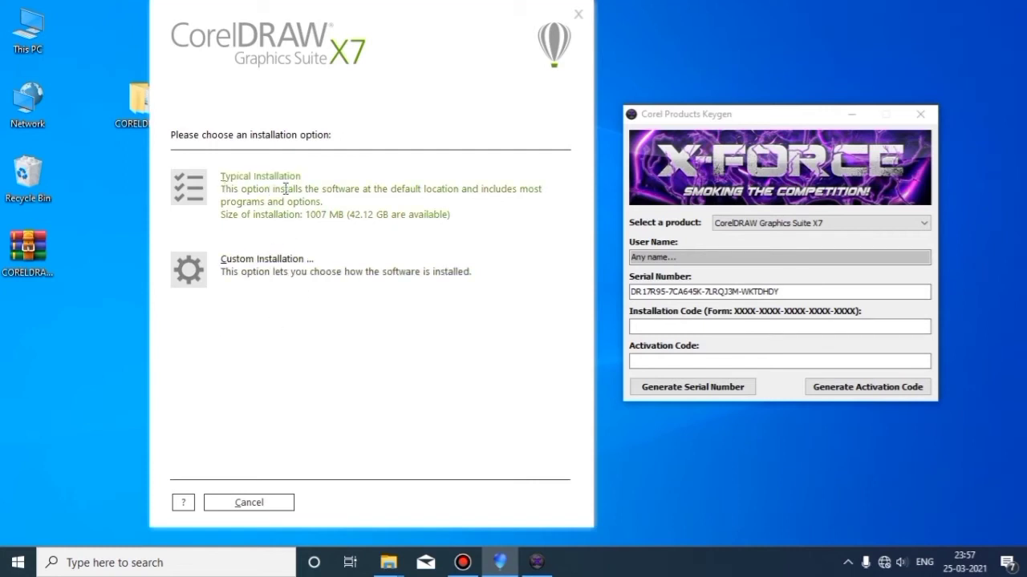
pyautogui.click(263, 270)
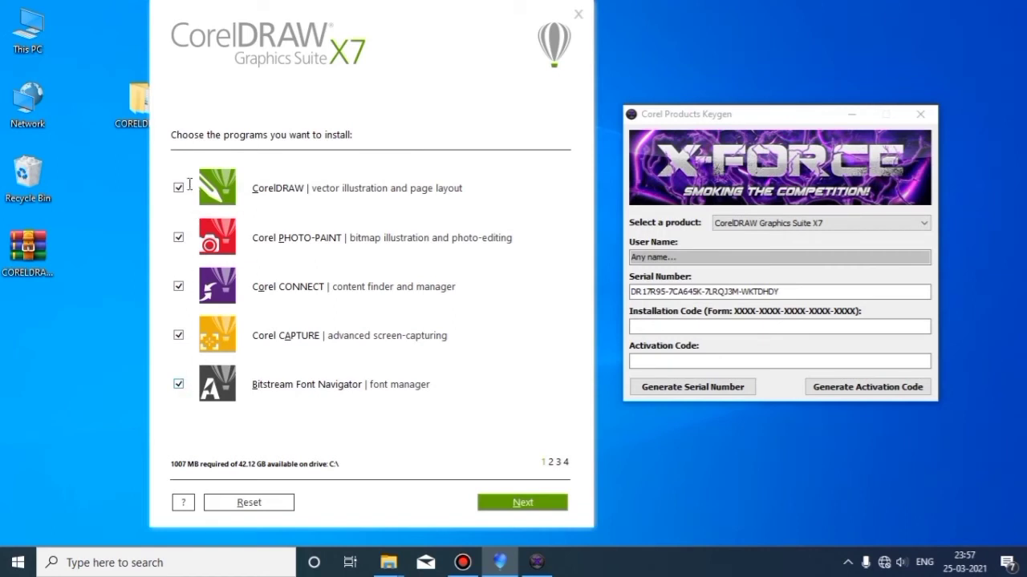
pyautogui.click(179, 385)
pyautogui.click(179, 337)
pyautogui.click(180, 289)
pyautogui.click(179, 241)
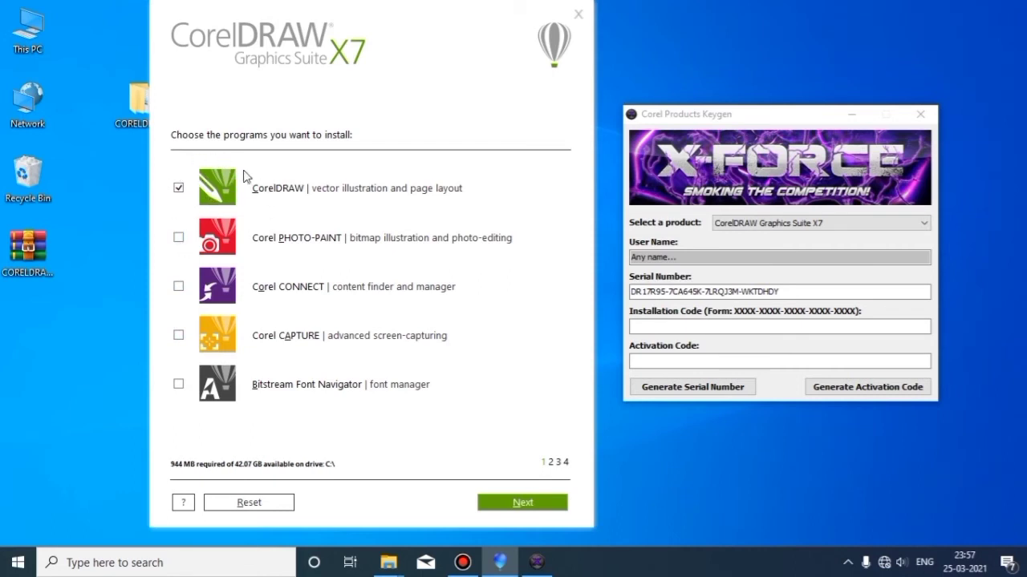
# Advance through the program features and additional options pages to the install folder
pyautogui.click(517, 505)
pyautogui.click(518, 505)
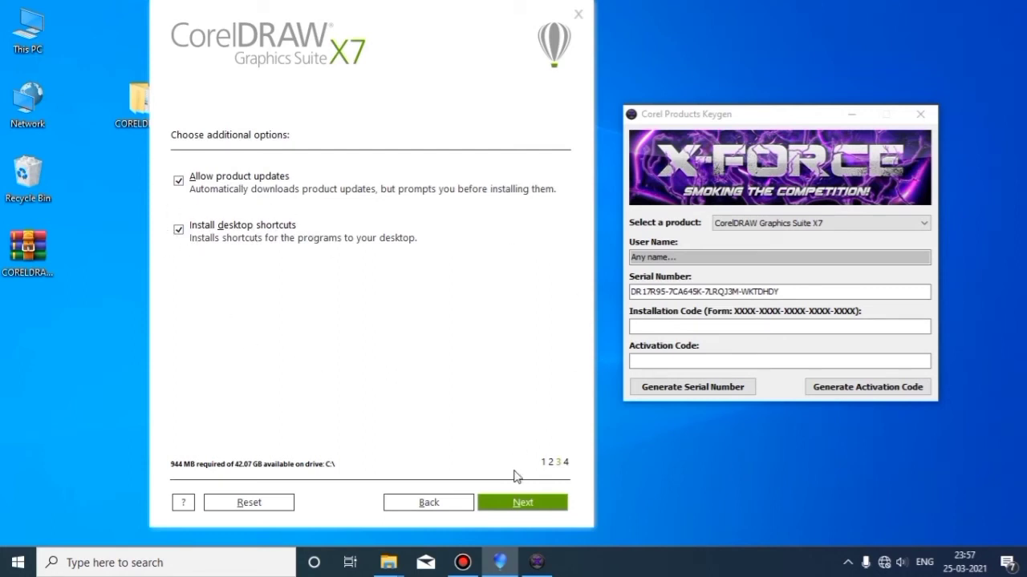
pyautogui.click(517, 505)
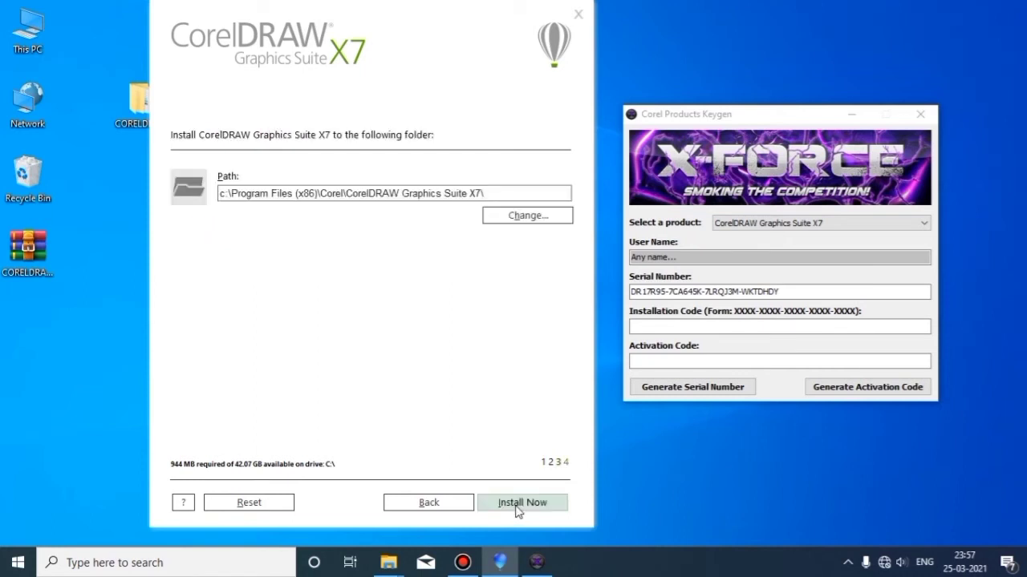
# Install into the default Program Files folder and finish setup once installation succeeds
pyautogui.click(516, 507)
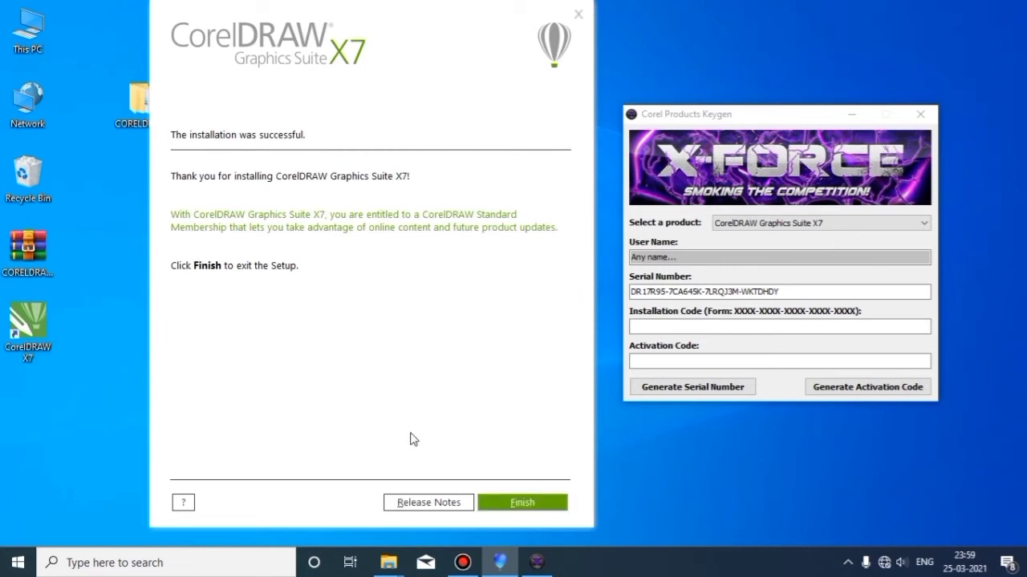
pyautogui.click(518, 504)
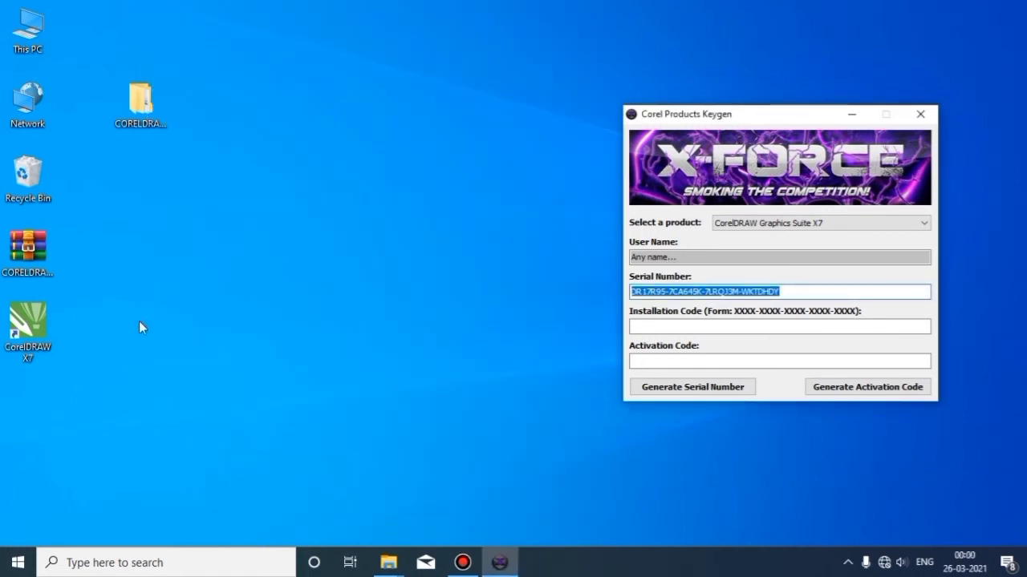
# Launch CorelDRAW X7 from its desktop shortcut, arrange the windows, and choose Activate now
pyautogui.doubleClick(40, 329)
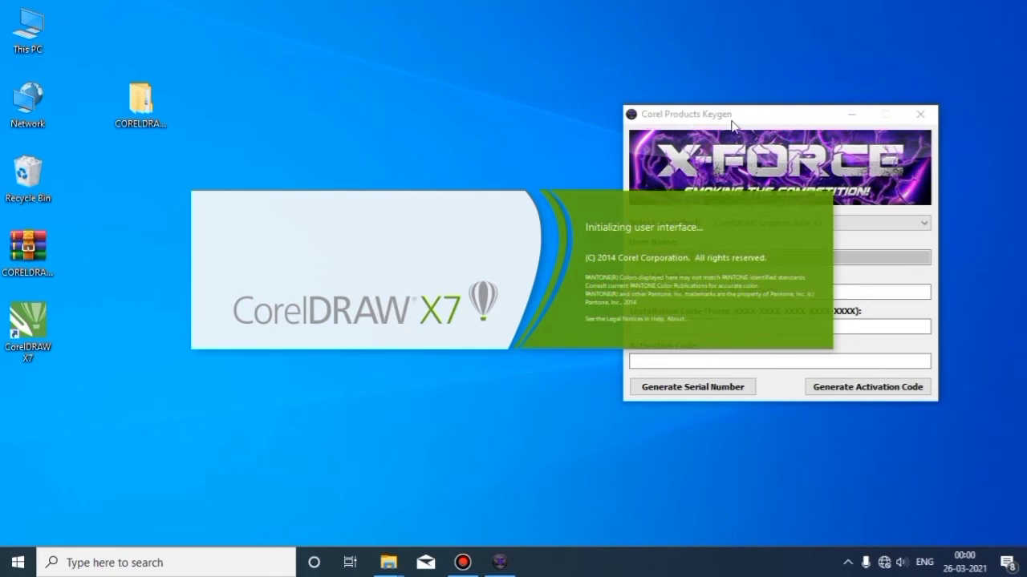
pyautogui.moveTo(744, 126); pyautogui.dragTo(782, 98)
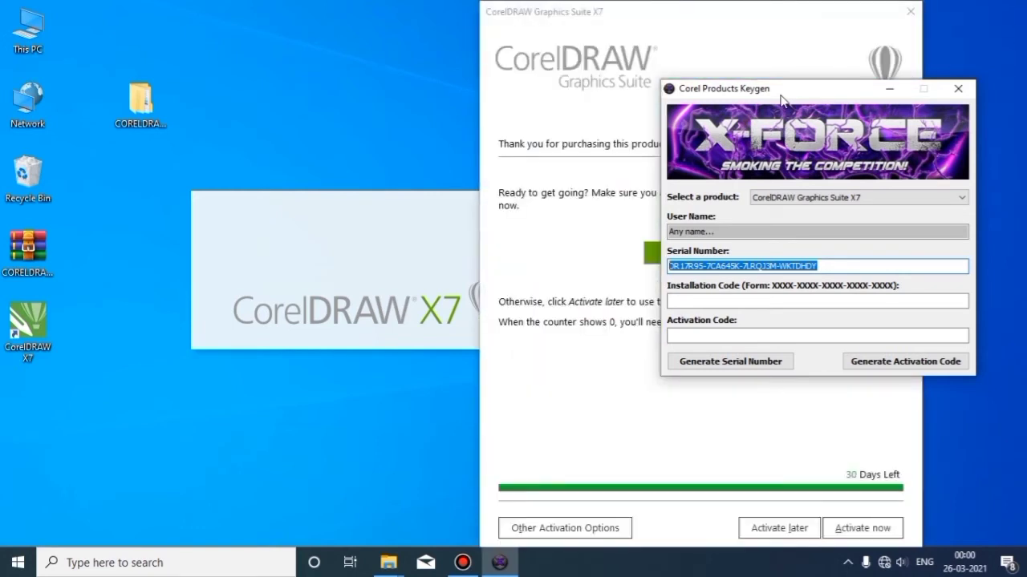
pyautogui.moveTo(738, 23); pyautogui.dragTo(440, 11)
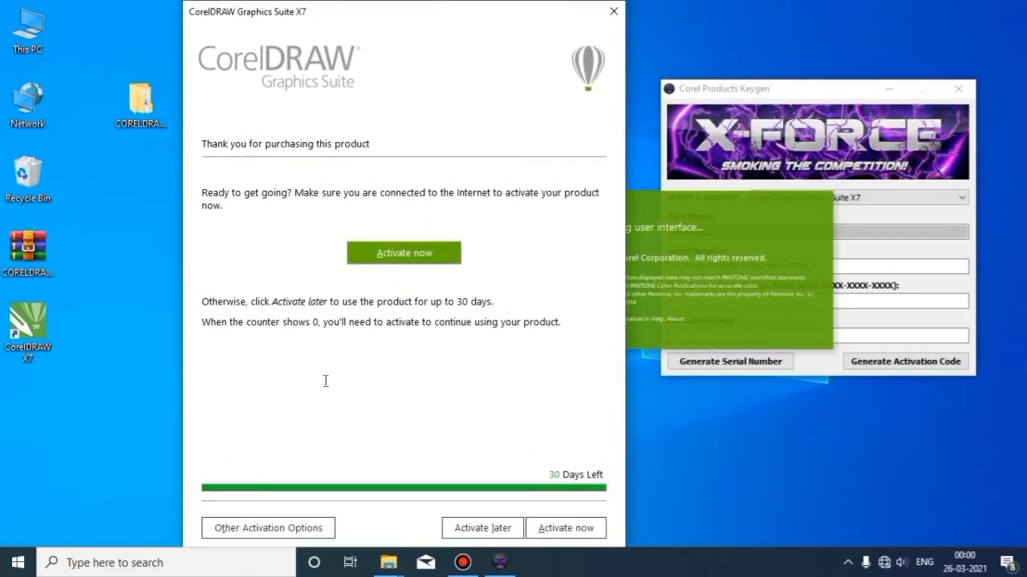
pyautogui.click(562, 529)
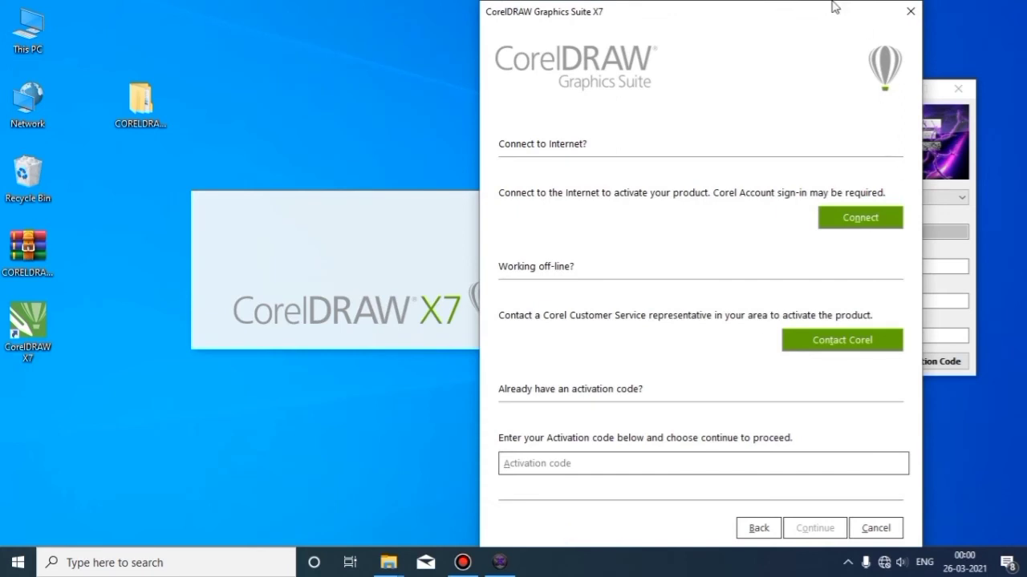
pyautogui.moveTo(804, 18); pyautogui.dragTo(447, 8)
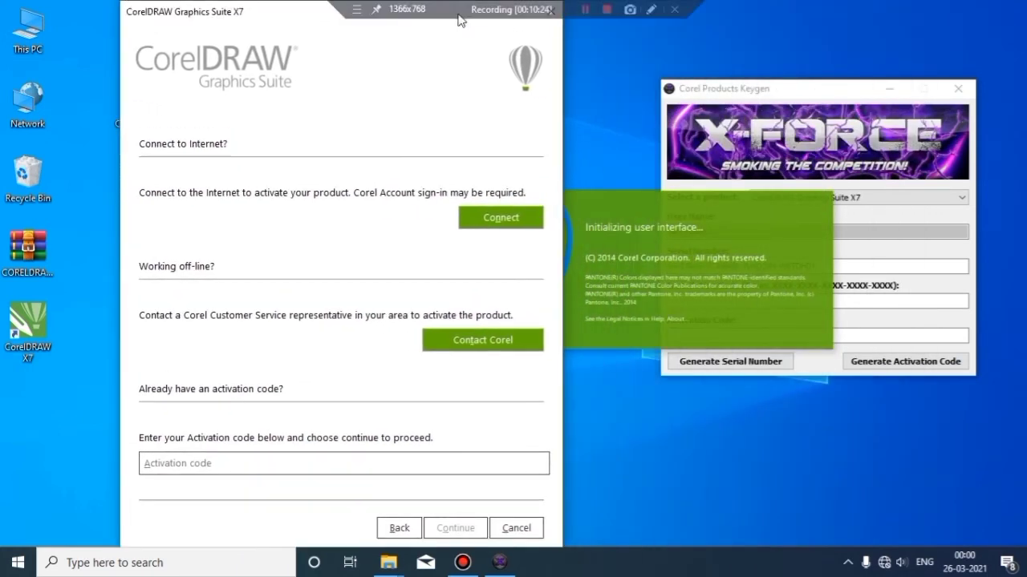
# Choose offline activation via Corel customer service and bring the keygen window forward
pyautogui.click(465, 341)
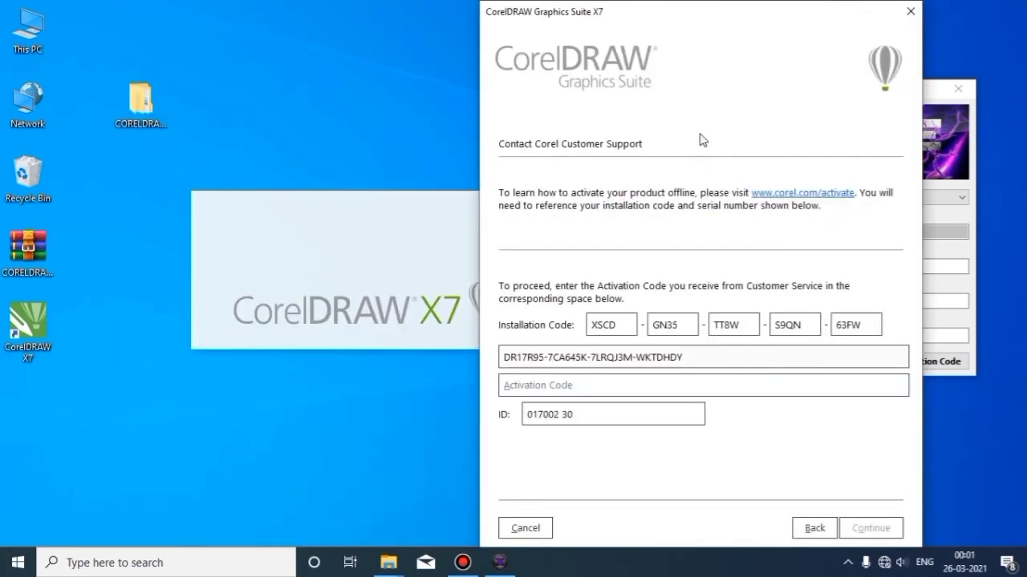
pyautogui.moveTo(680, 21); pyautogui.dragTo(361, 21)
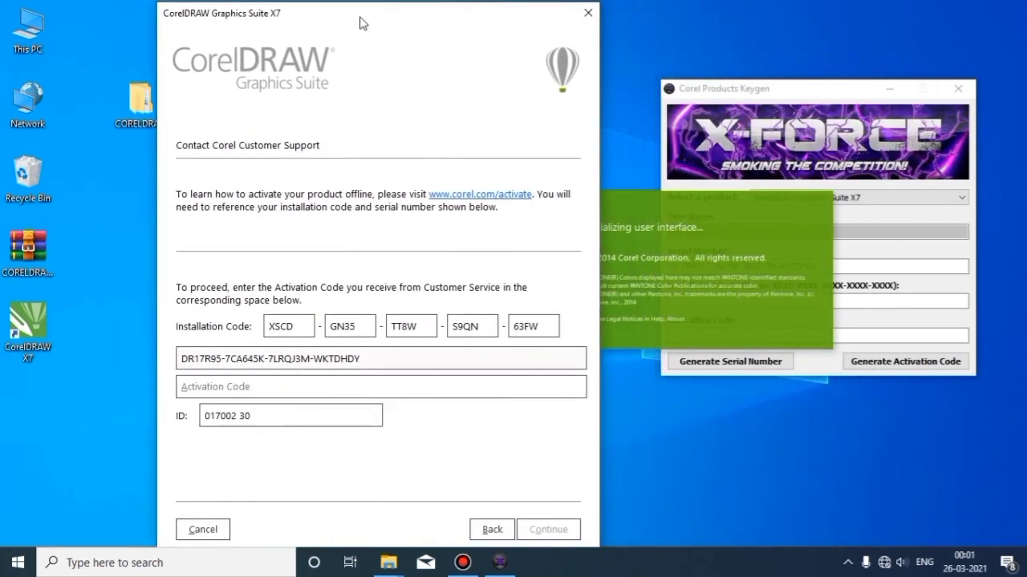
pyautogui.moveTo(764, 94); pyautogui.dragTo(722, 105)
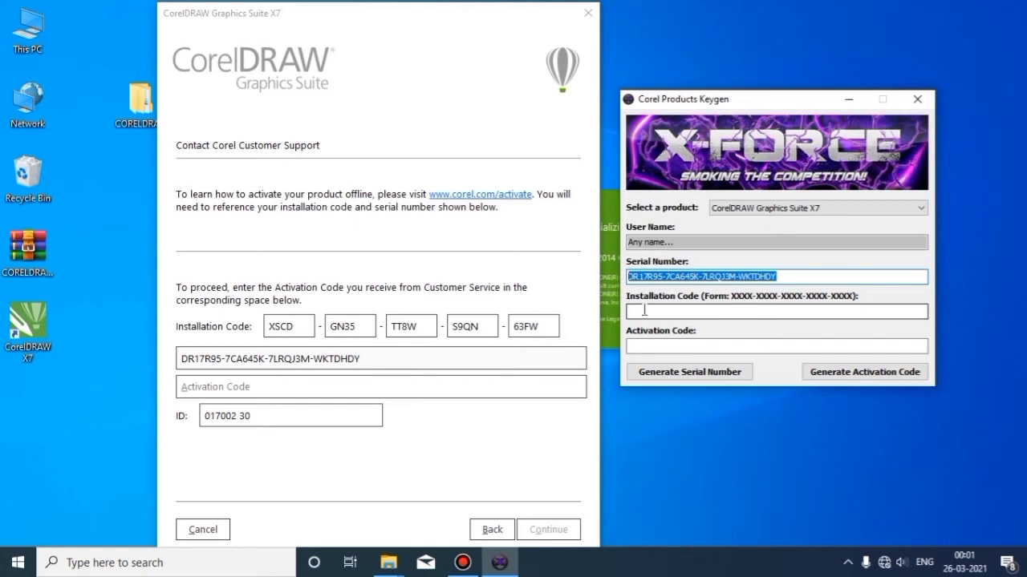
# Enter the dialog's installation code in the keygen, generate the activation code, and select it
pyautogui.click(644, 310)
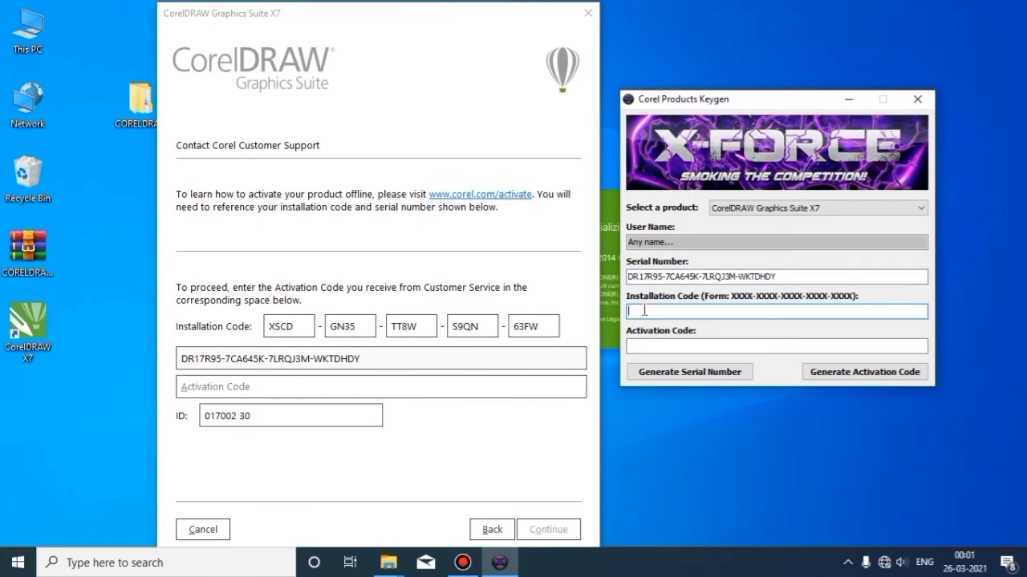
pyautogui.write('XSCD-GN35-TT8W-S9QN-')
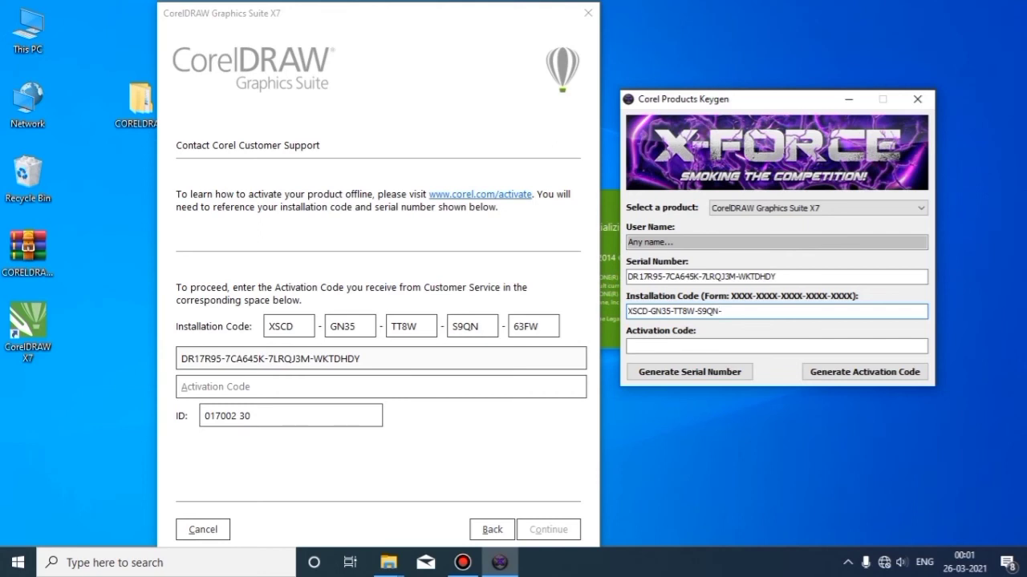
pyautogui.write('63FW')
pyautogui.click(858, 372)
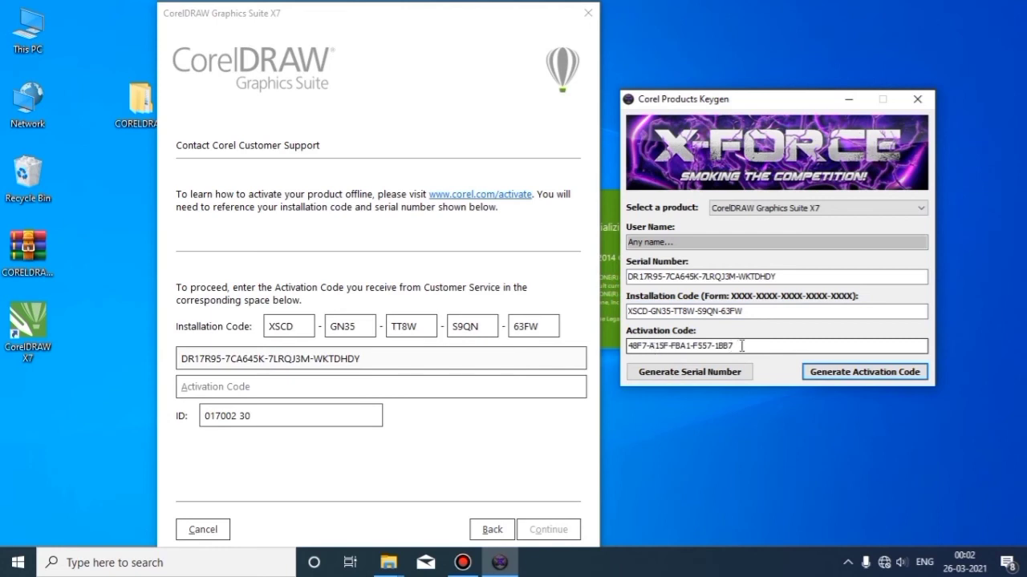
pyautogui.moveTo(742, 346); pyautogui.dragTo(628, 346)
pyautogui.hotkey('ctrl', 'c')
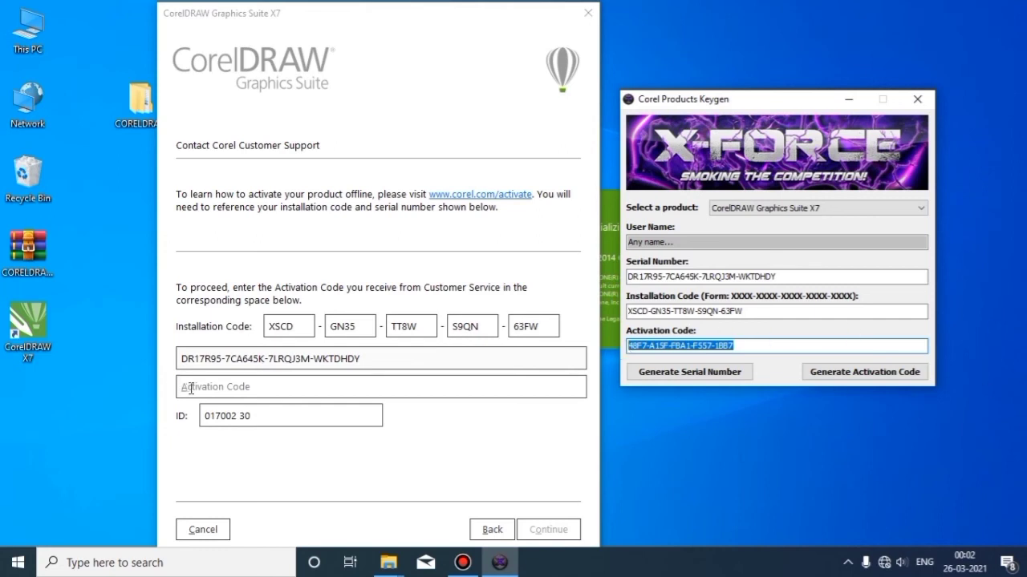
# Paste the generated activation code into Activation Code, submit it, and dismiss the invalid serial error
pyautogui.click(218, 388)
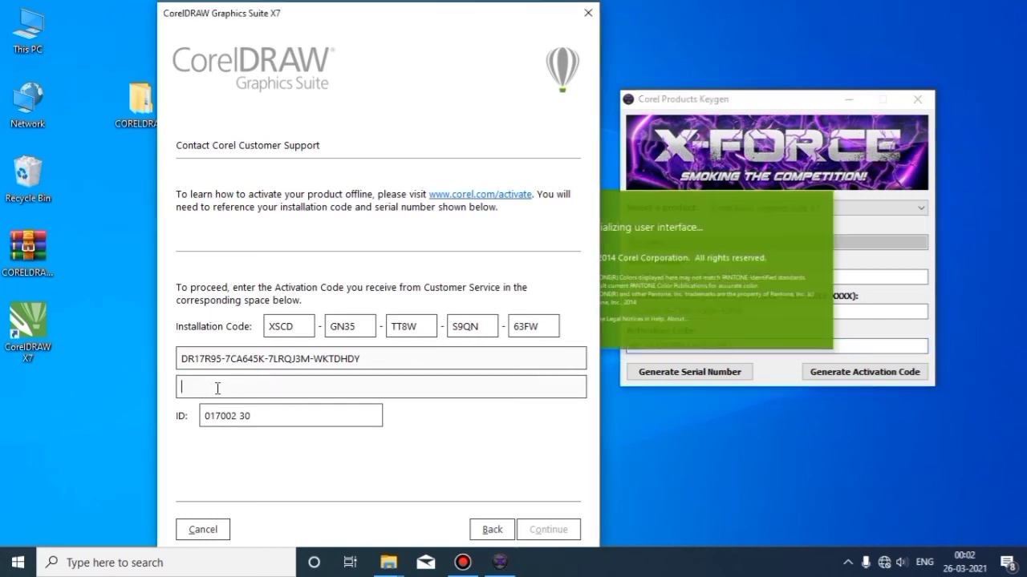
pyautogui.hotkey('ctrl', 'v')
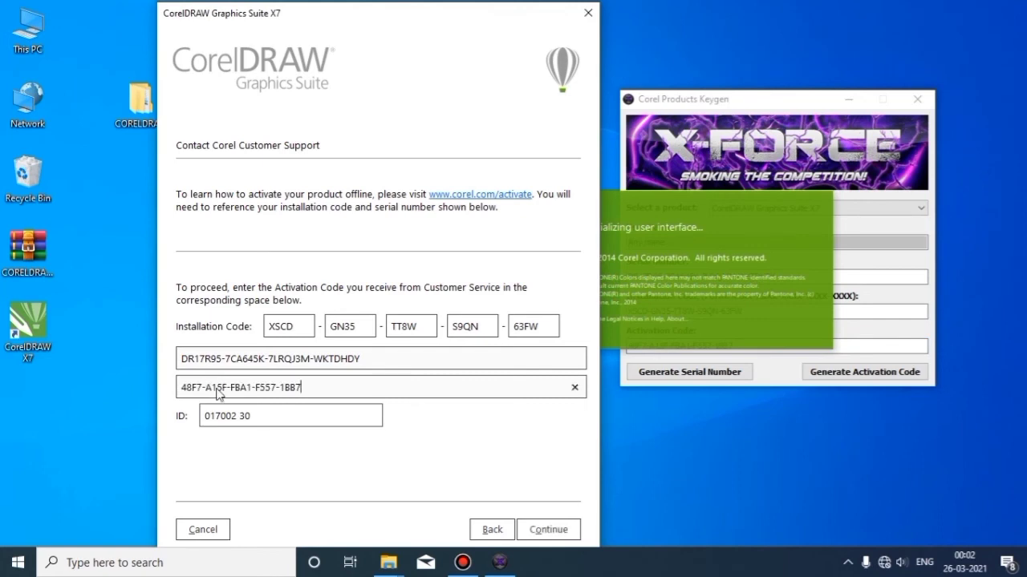
pyautogui.click(549, 529)
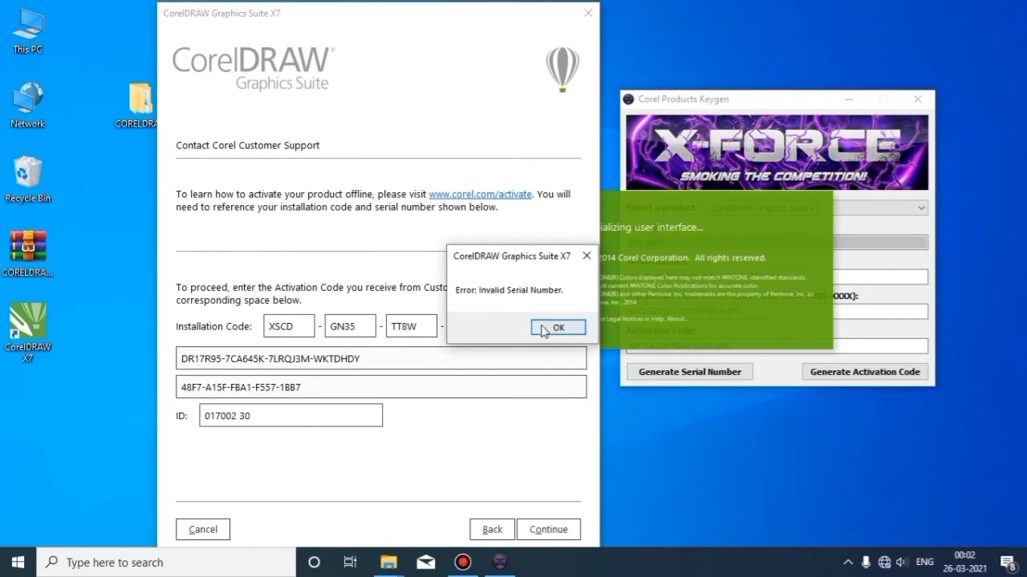
pyautogui.click(555, 329)
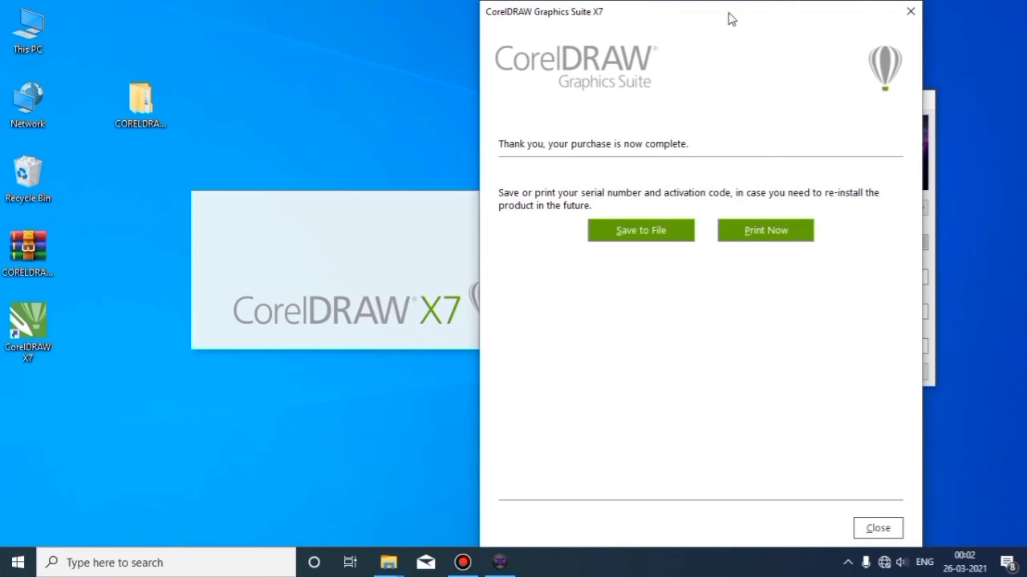
# Close the keygen and the purchase-complete window, then cancel the Corel account sign-up
pyautogui.moveTo(729, 18); pyautogui.dragTo(436, 23)
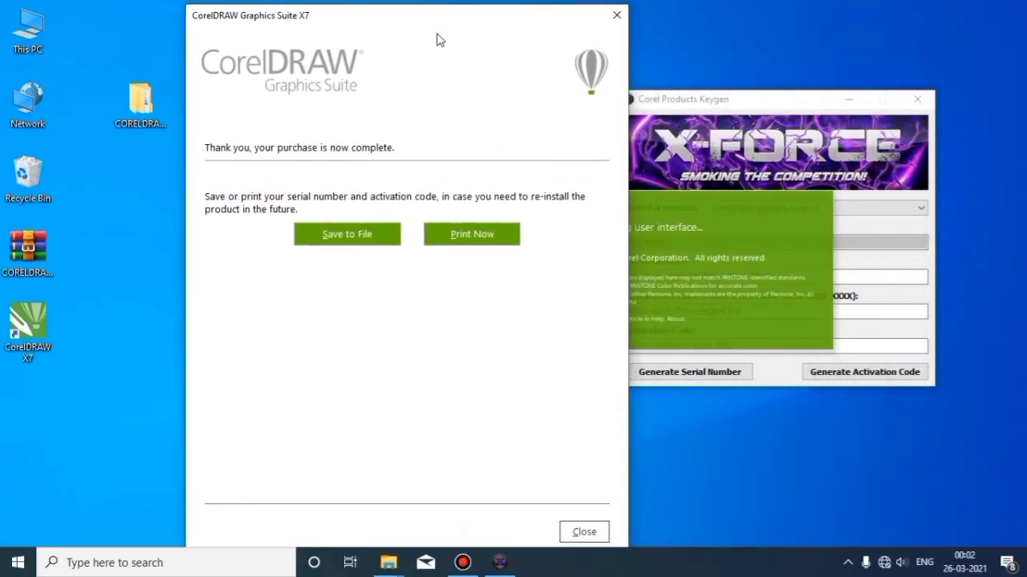
pyautogui.click(918, 102)
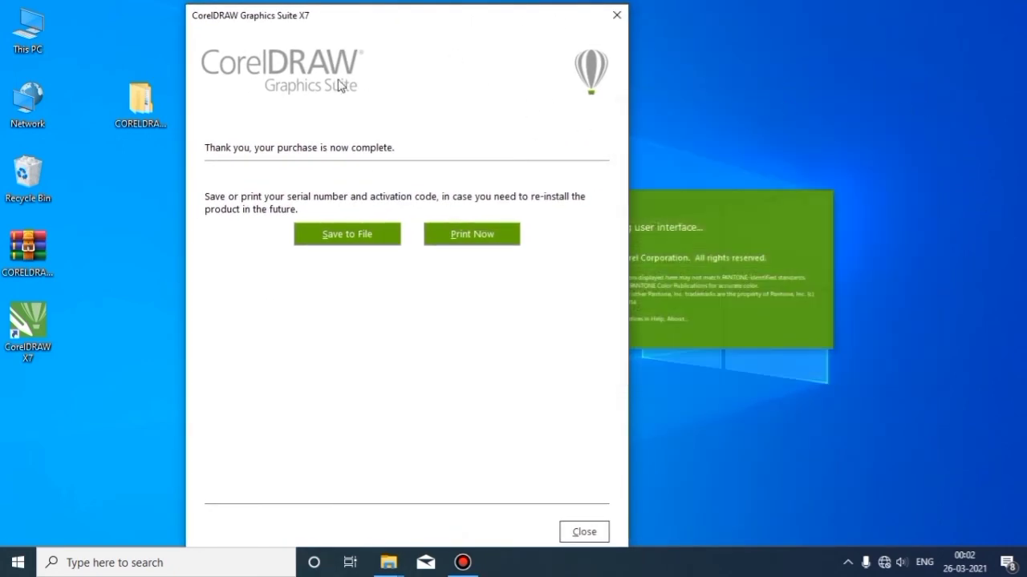
pyautogui.click(574, 541)
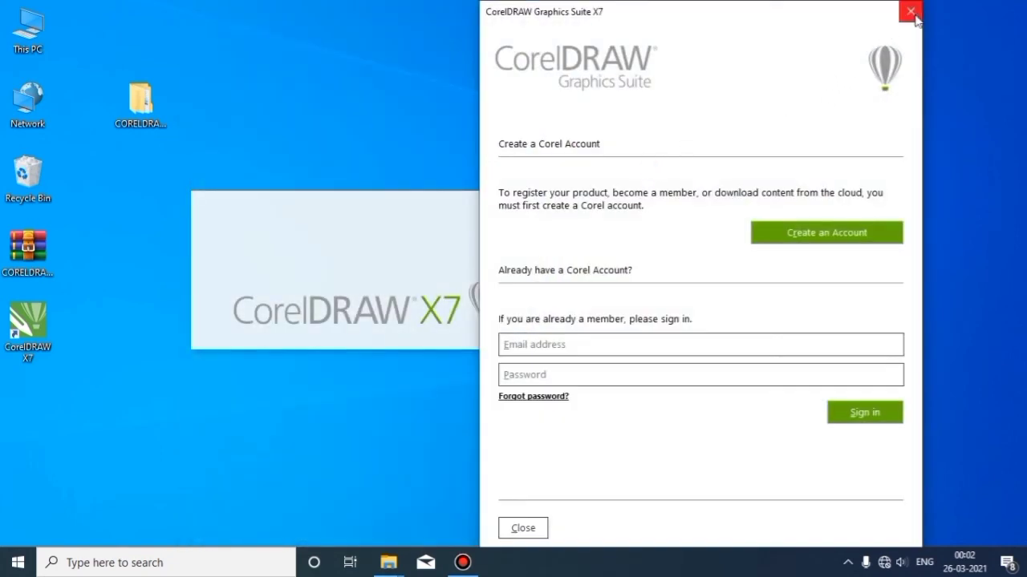
pyautogui.click(910, 12)
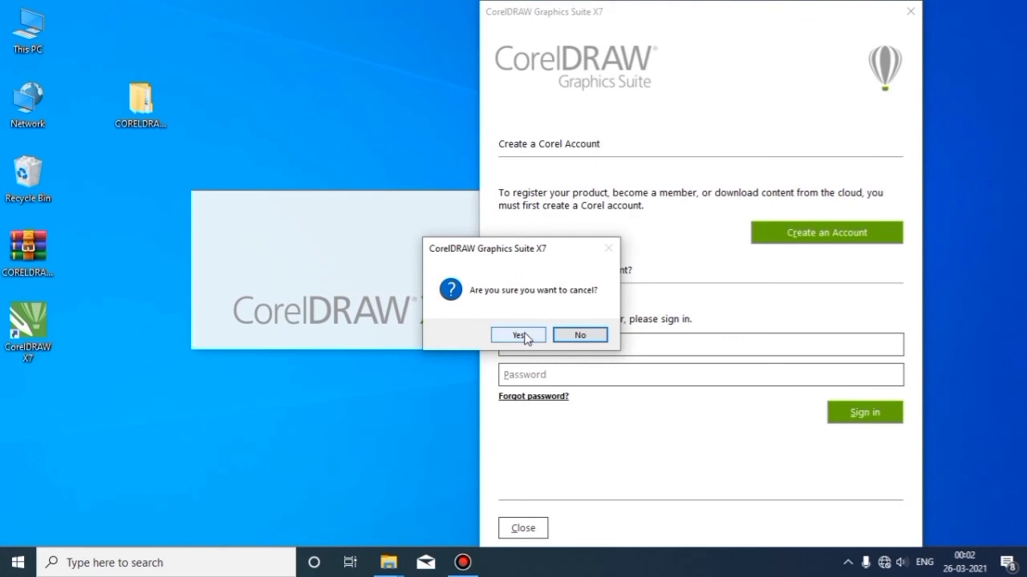
pyautogui.click(519, 335)
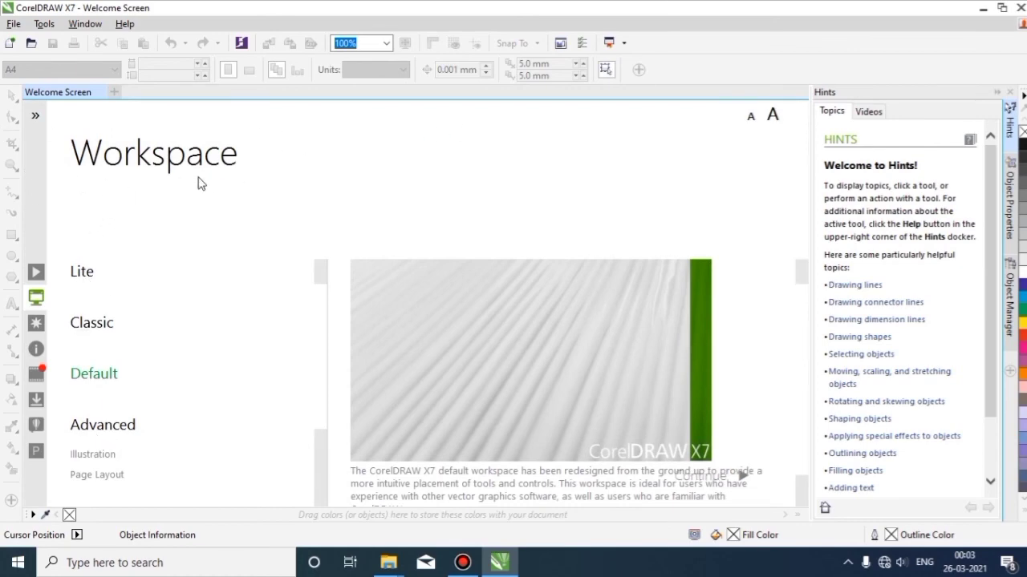
# On the Welcome Screen's Updates page, turn off update notifications and automatic update downloads
pyautogui.moveTo(95, 268)
pyautogui.scroll(-1, 95, 272)
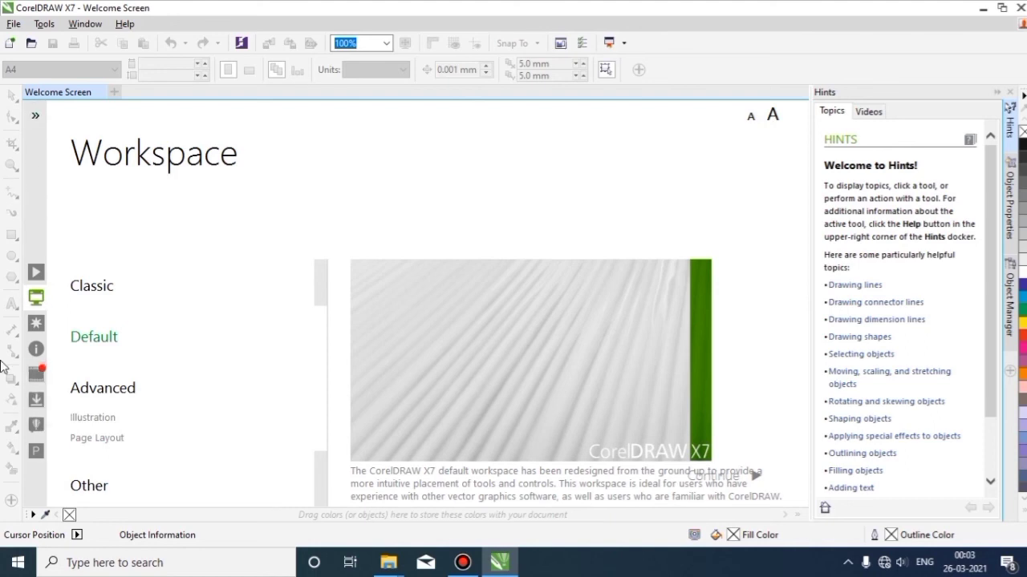
pyautogui.click(37, 401)
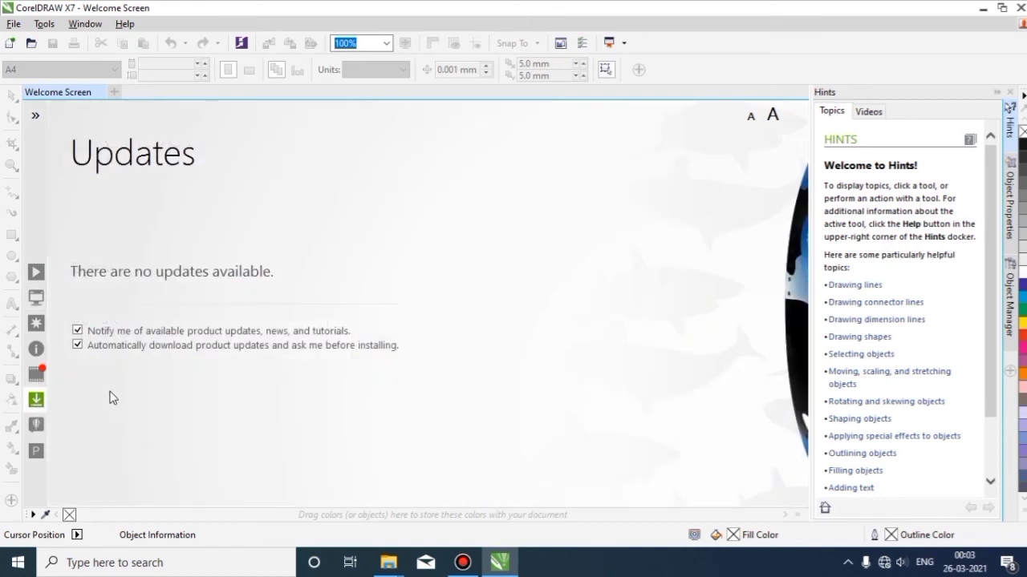
pyautogui.click(78, 331)
pyautogui.click(77, 345)
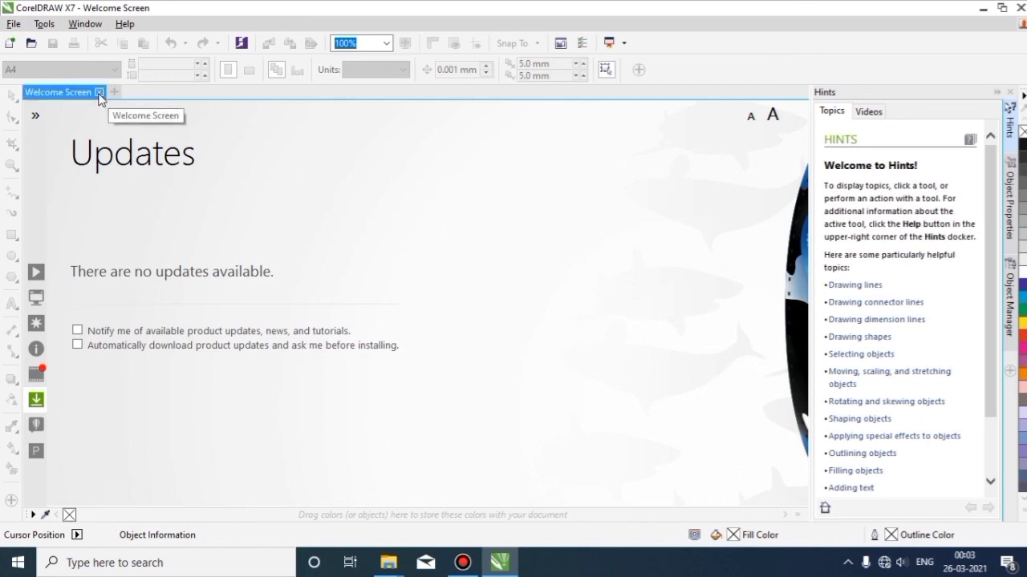
# Close the Welcome Screen and create a new blank A4 document via File > New
pyautogui.click(99, 93)
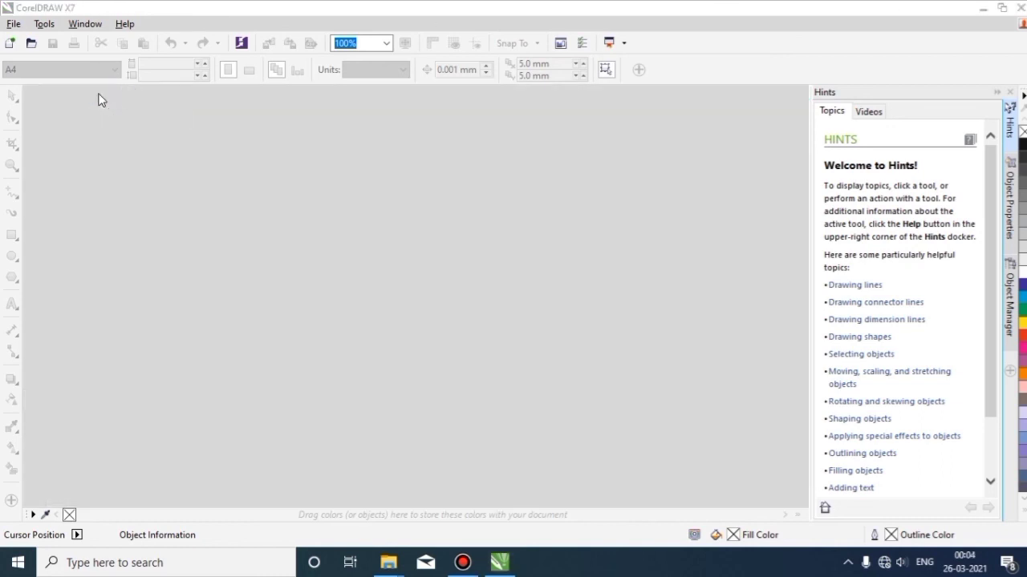
pyautogui.click(14, 24)
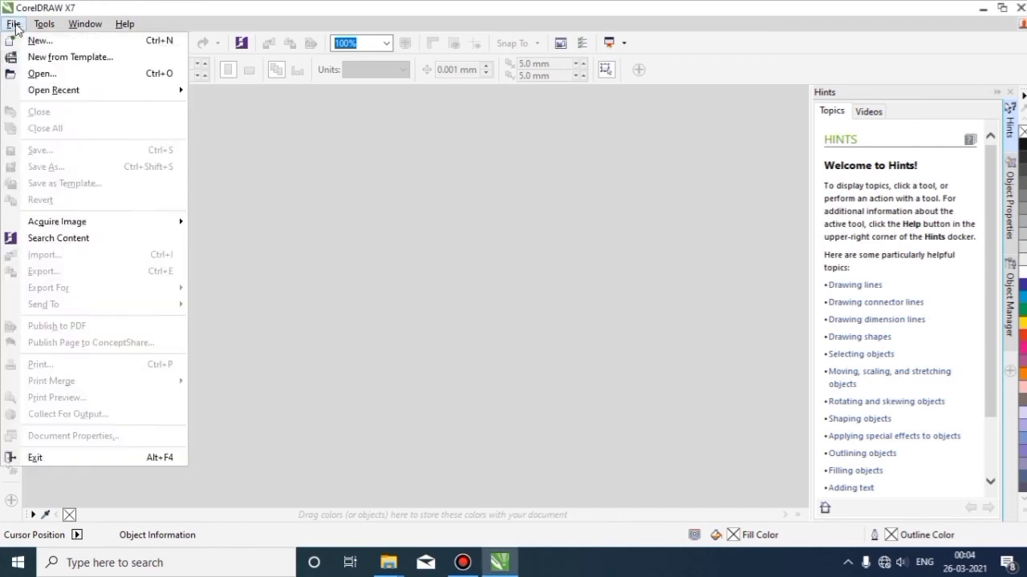
pyautogui.moveTo(44, 24)
pyautogui.click(40, 41)
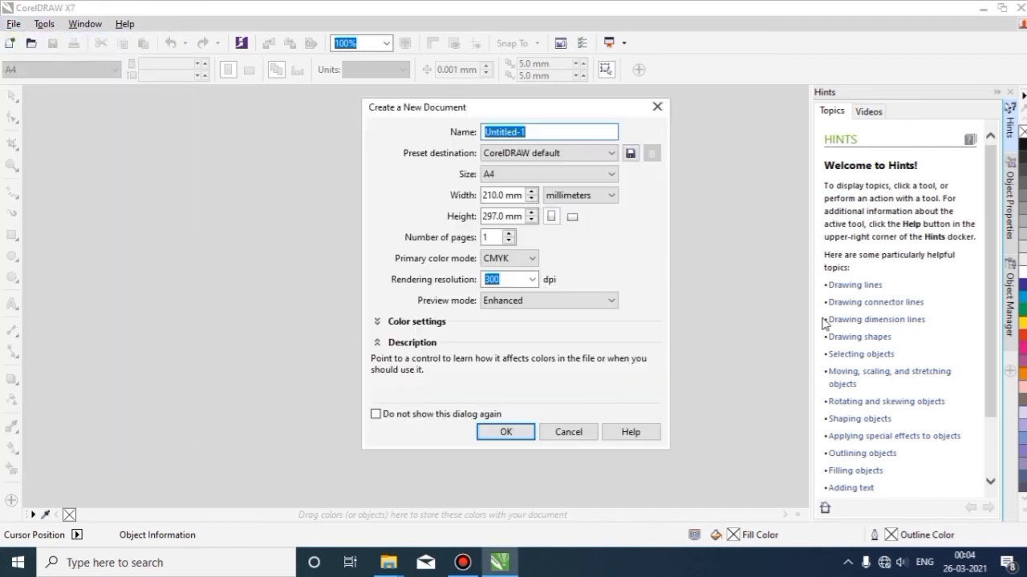
pyautogui.click(516, 435)
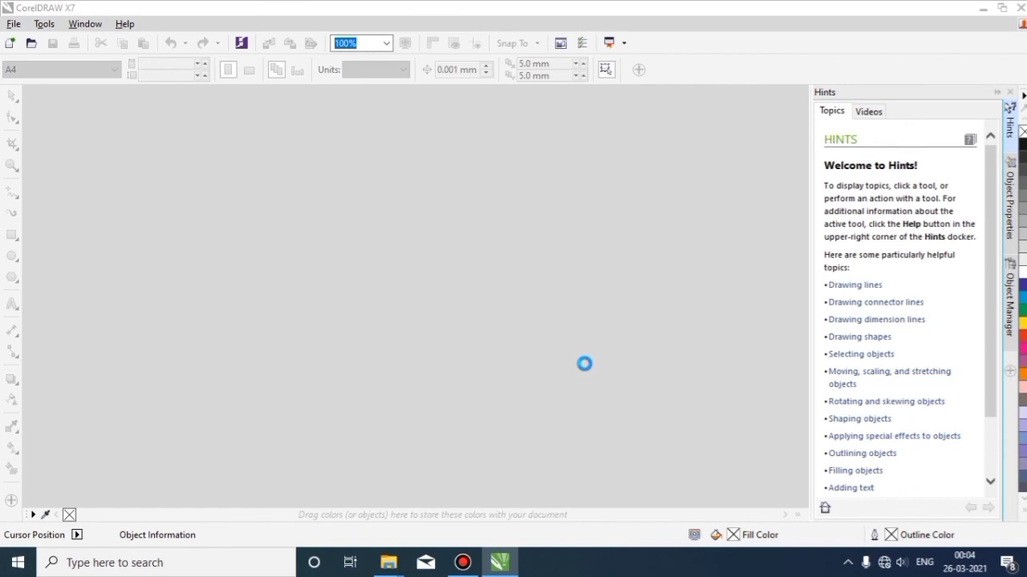